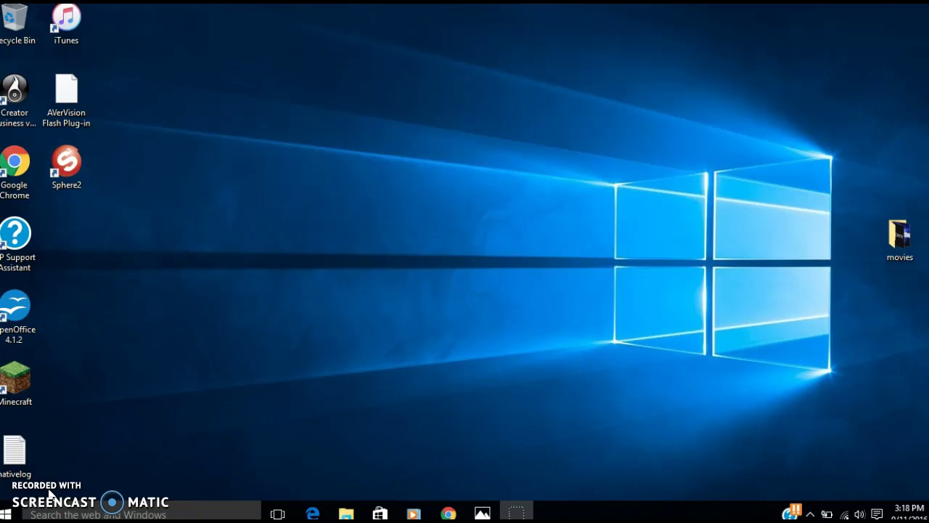
Step: Launch the Sphere2 document camera software from the desktop
left_click(36, 387)
left_click(73, 167)
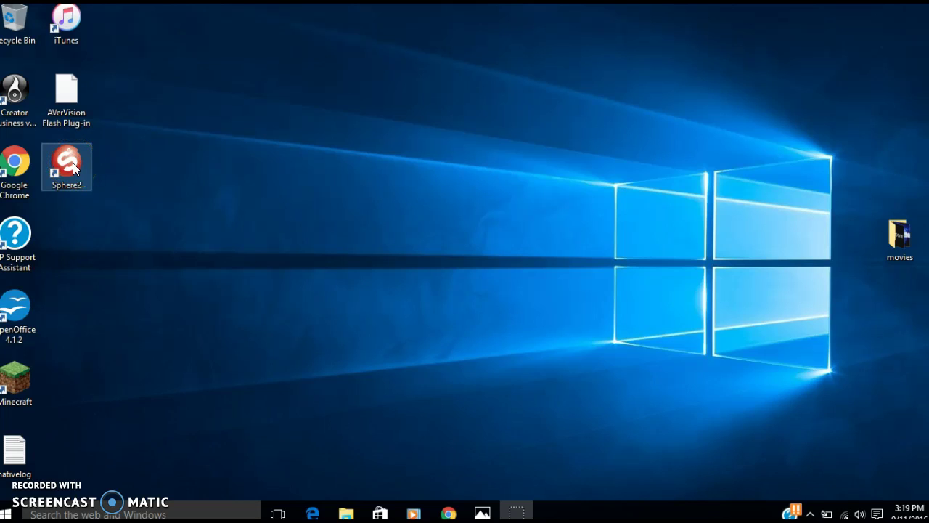
double_click(73, 167)
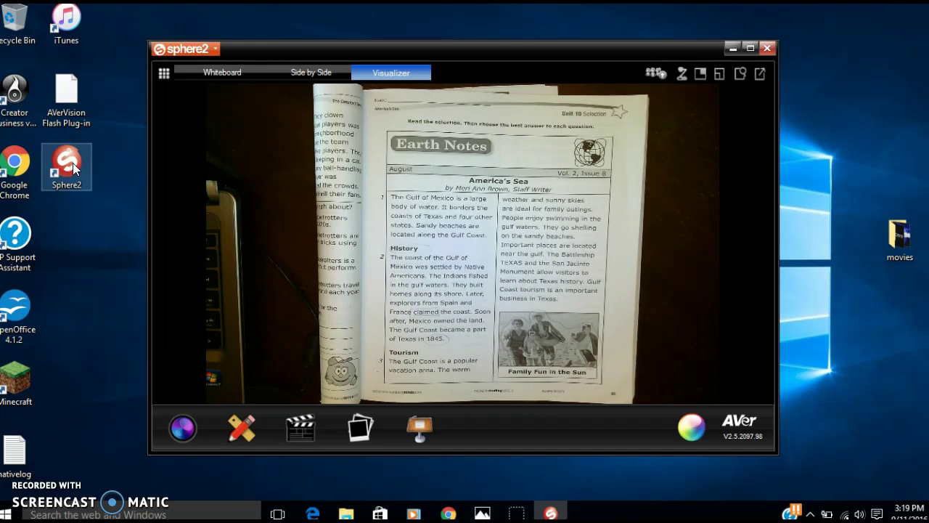
left_click(105, 149)
Step: Show the camera controls and zoom the live view of the Earth Notes page in and back out
left_click(175, 438)
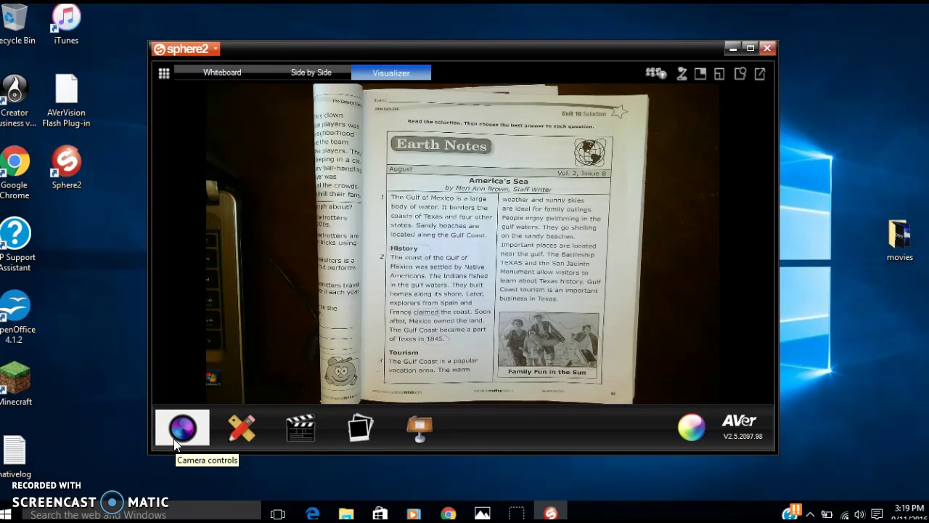
left_click(174, 441)
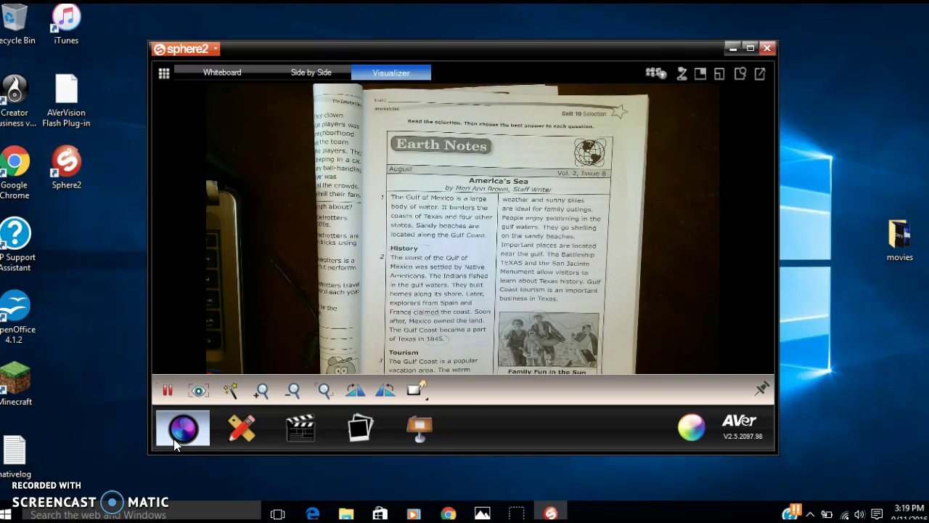
mouse_move(174, 437)
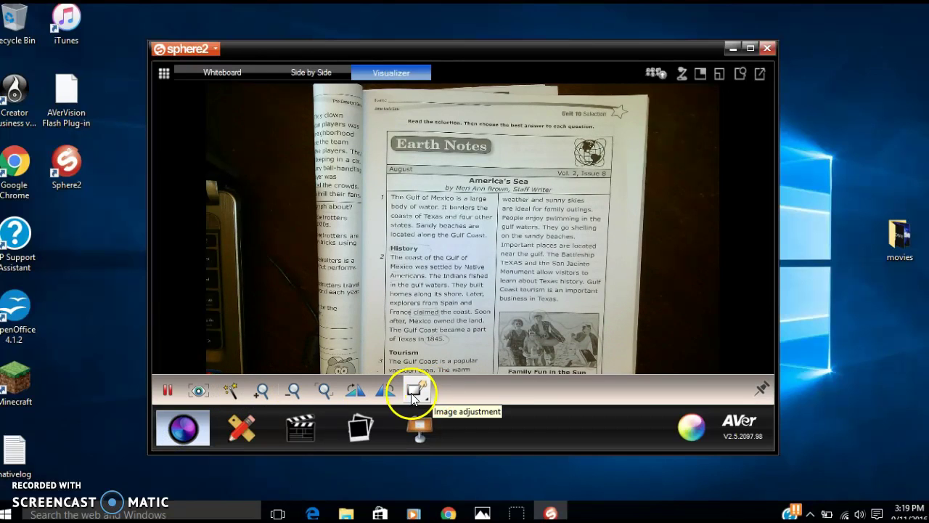
left_click(266, 399)
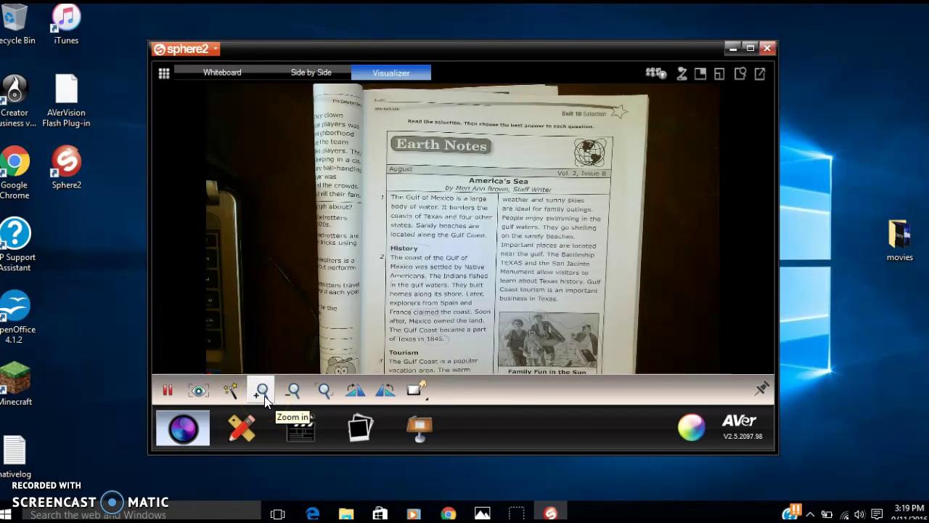
left_click(264, 396)
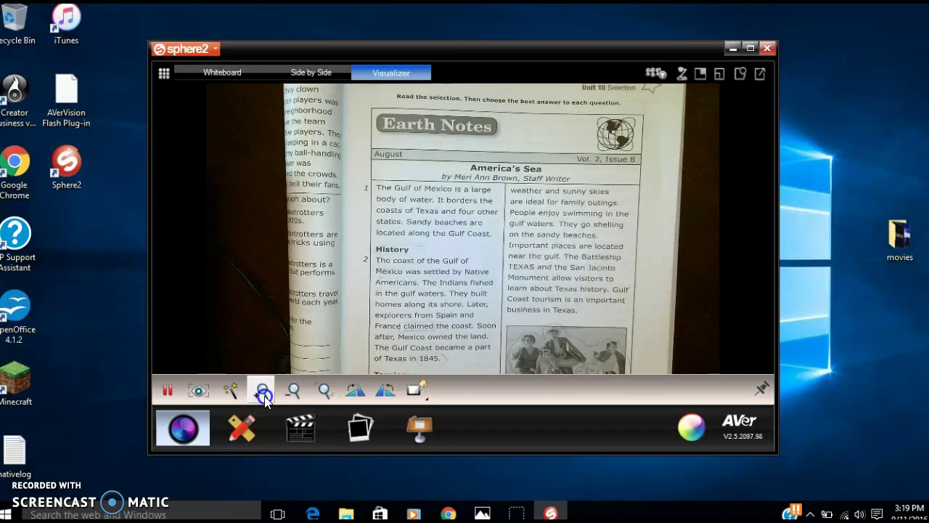
left_click(264, 396)
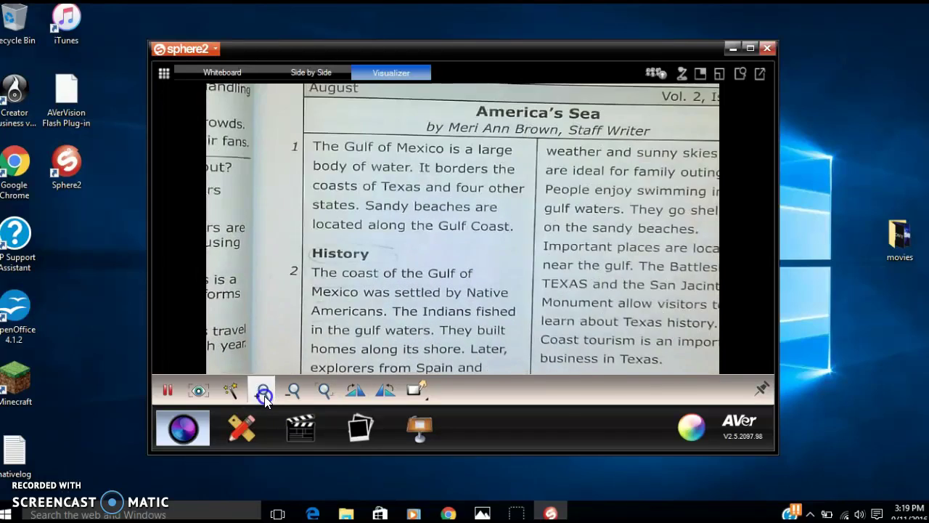
left_click(289, 396)
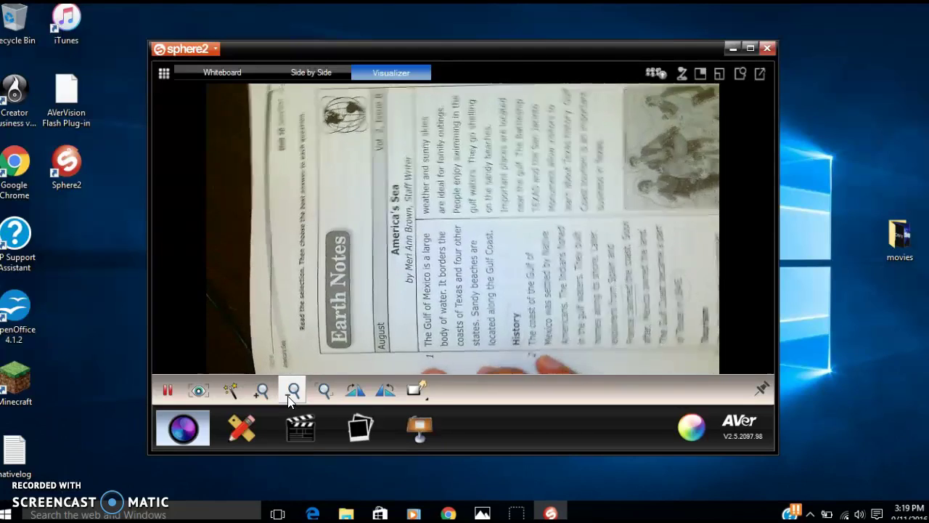
Step: Rotate the live page image repeatedly in one direction and then in the opposite direction
left_click(345, 398)
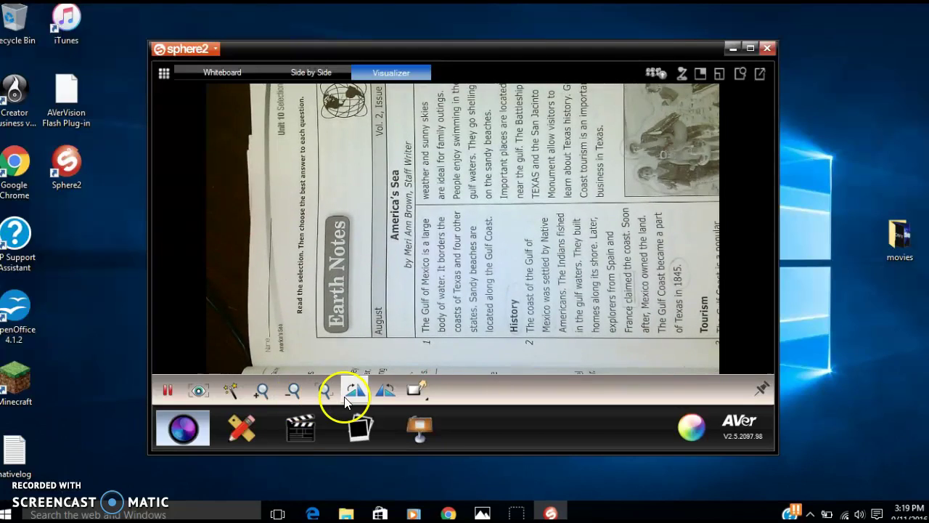
left_click(346, 400)
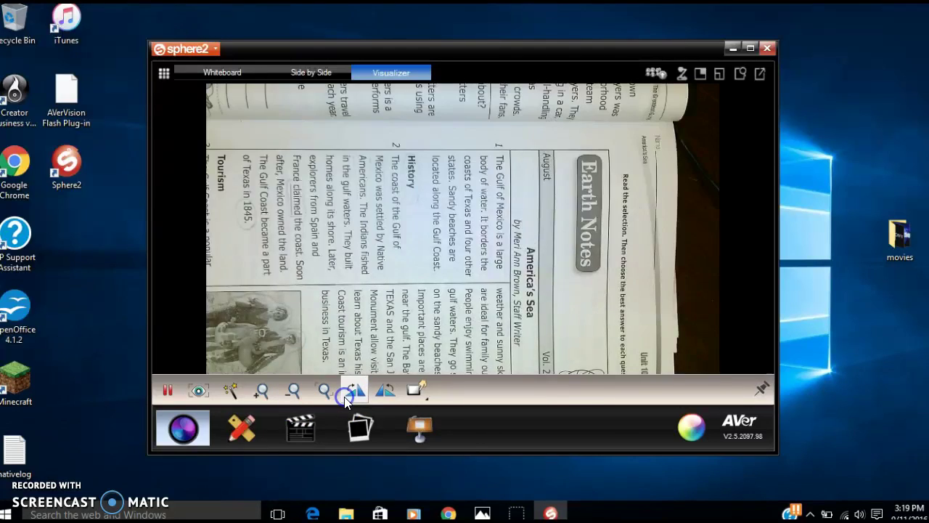
left_click(347, 400)
left_click(346, 399)
left_click(378, 390)
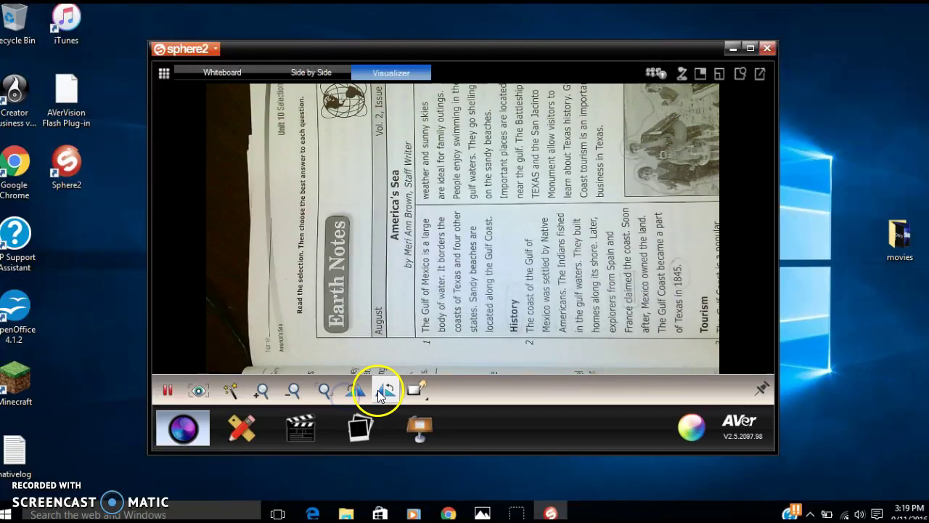
left_click(378, 390)
left_click(377, 390)
left_click(378, 390)
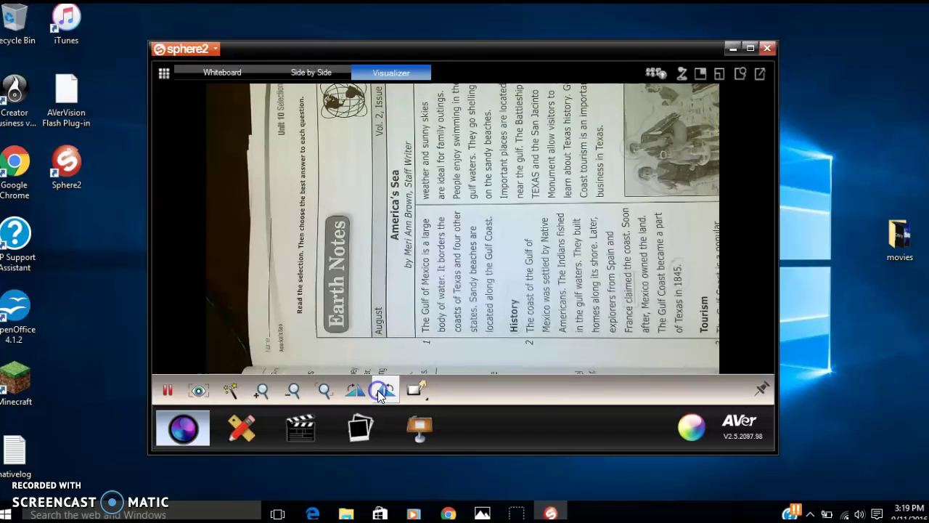
left_click(377, 390)
left_click(378, 390)
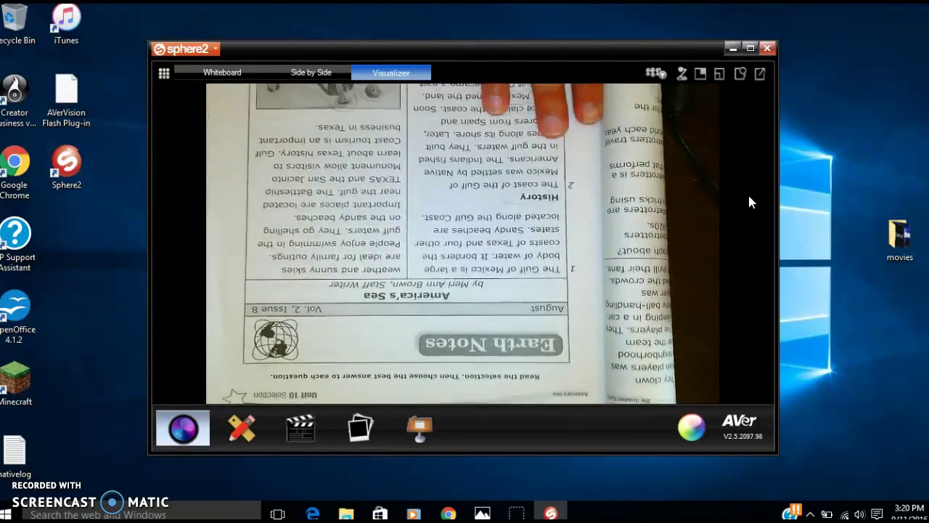
Step: Reopen the camera controls and rotate the upside-down live image so the Earth Notes page reads upright
left_click(182, 427)
left_click(366, 387)
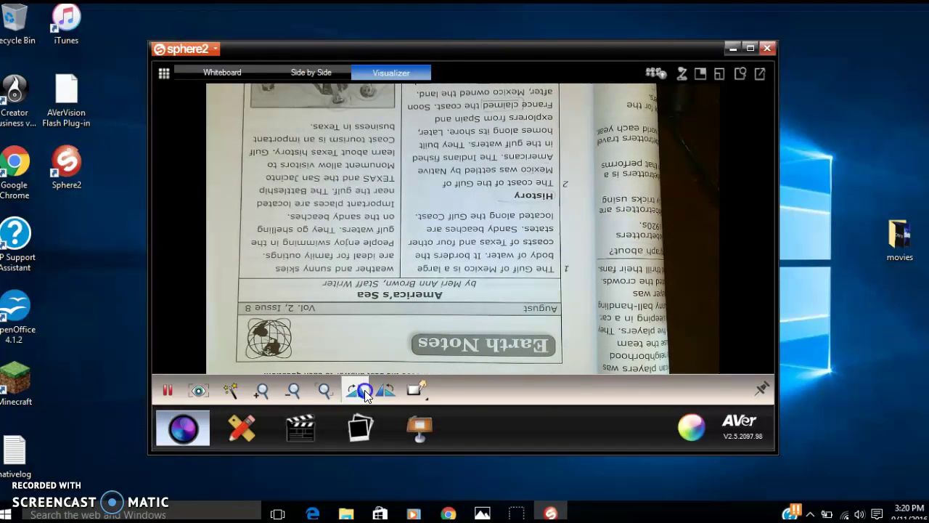
left_click(360, 390)
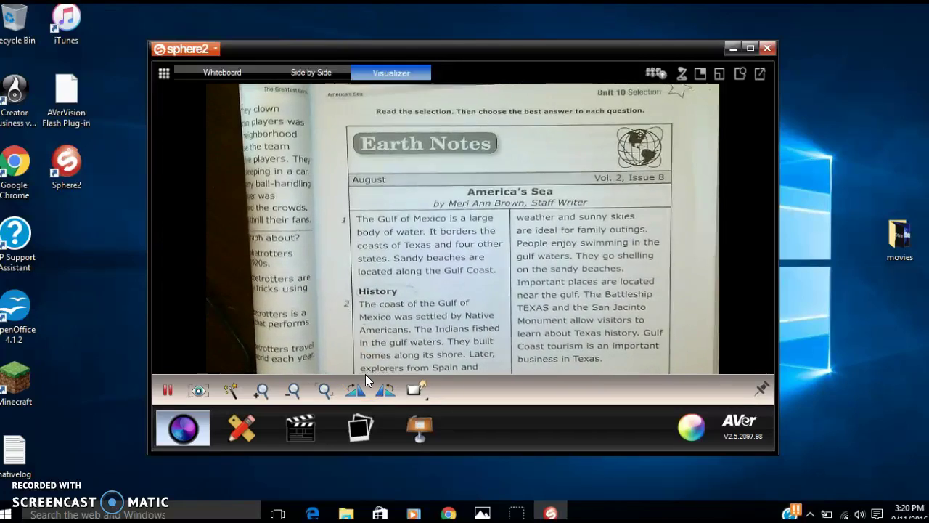
Step: Auto focus the camera on the Earth Notes page and zoom in on its text
left_click(203, 395)
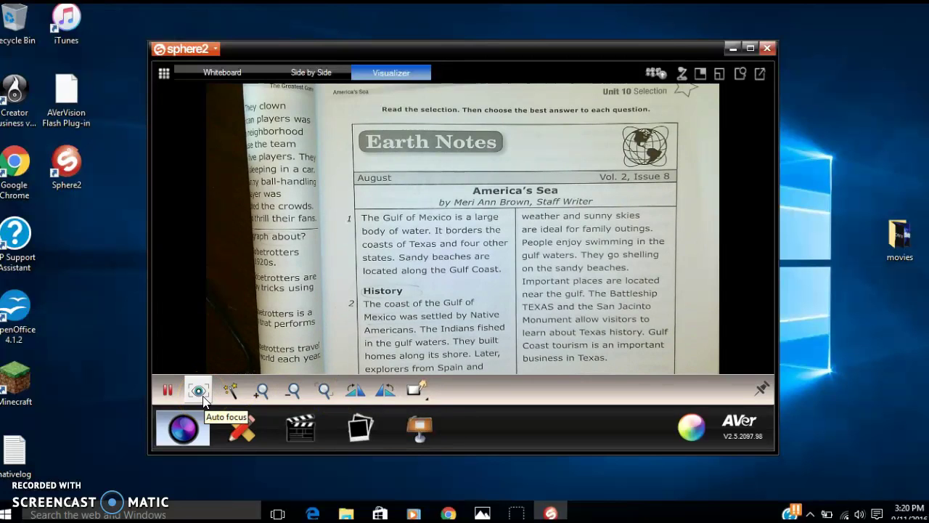
left_click(202, 398)
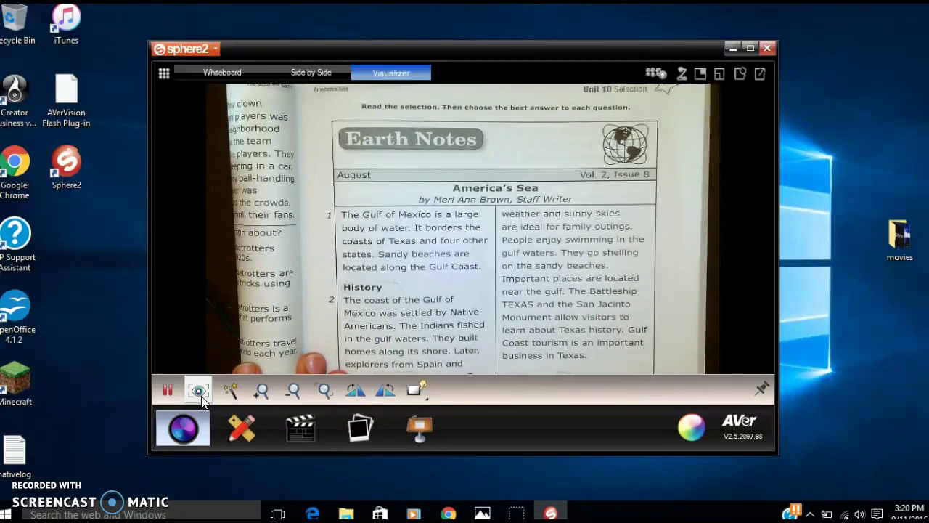
left_click(231, 392)
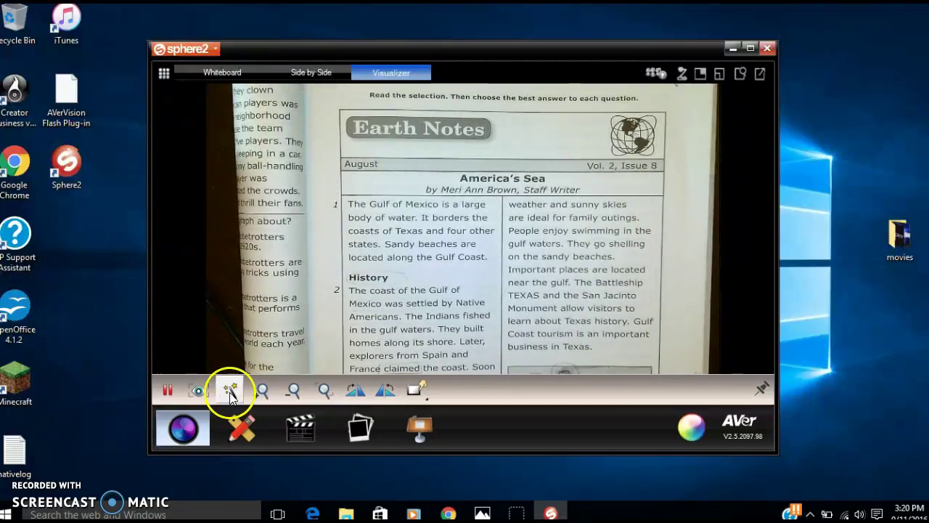
left_click(261, 391)
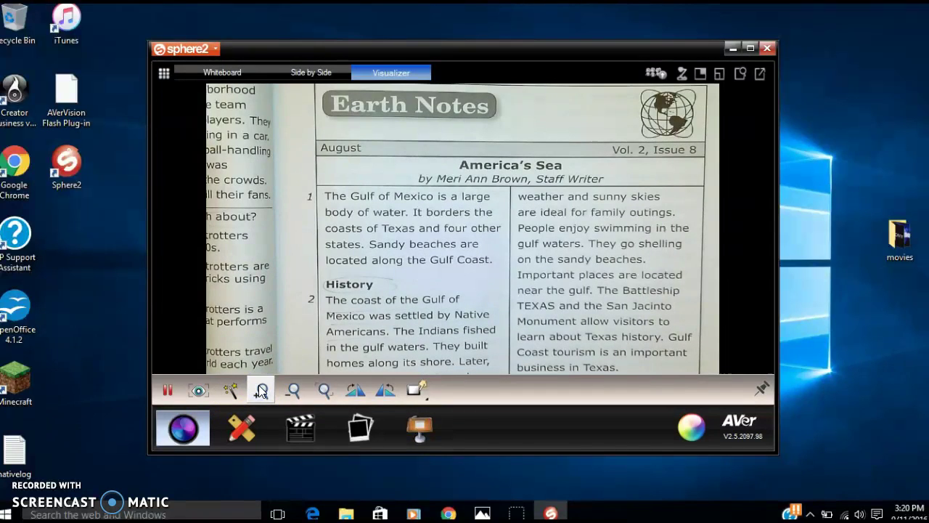
Step: Freeze the live image of the Earth Notes page, then resume the camera feed
left_click(169, 390)
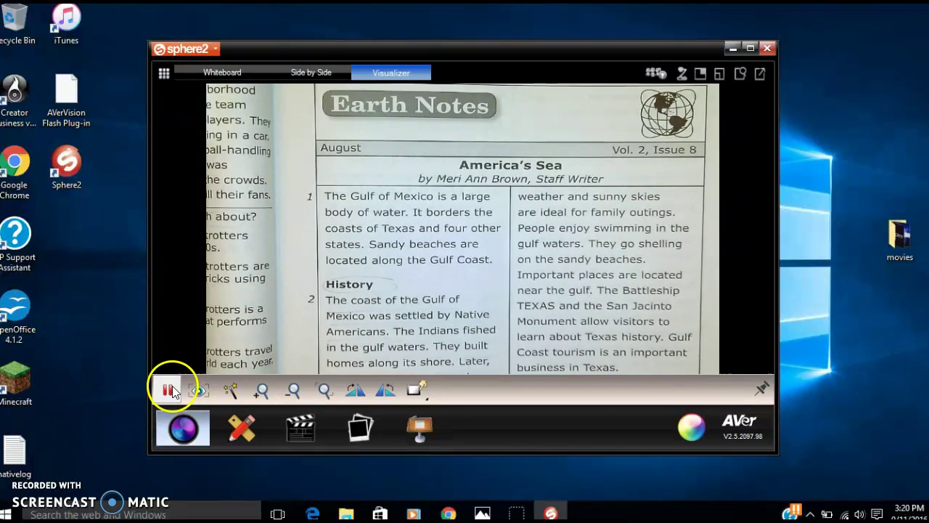
left_click(173, 390)
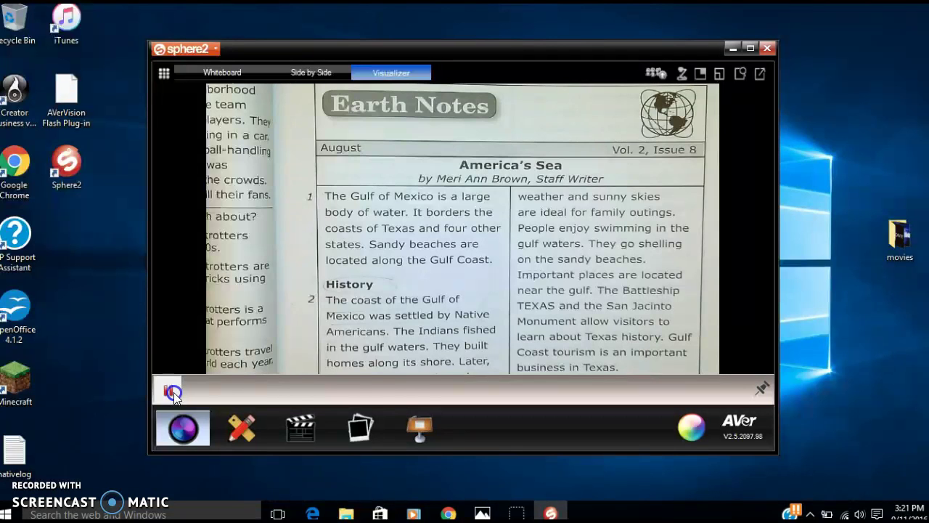
left_click(172, 393)
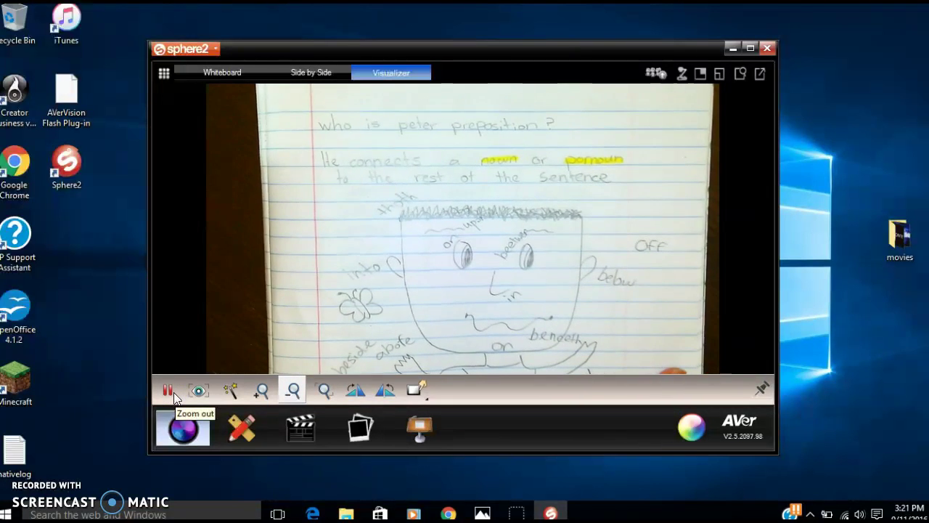
Step: Zoom the camera out and in until the whole notebook page with the drawing fits in view
left_click(294, 392)
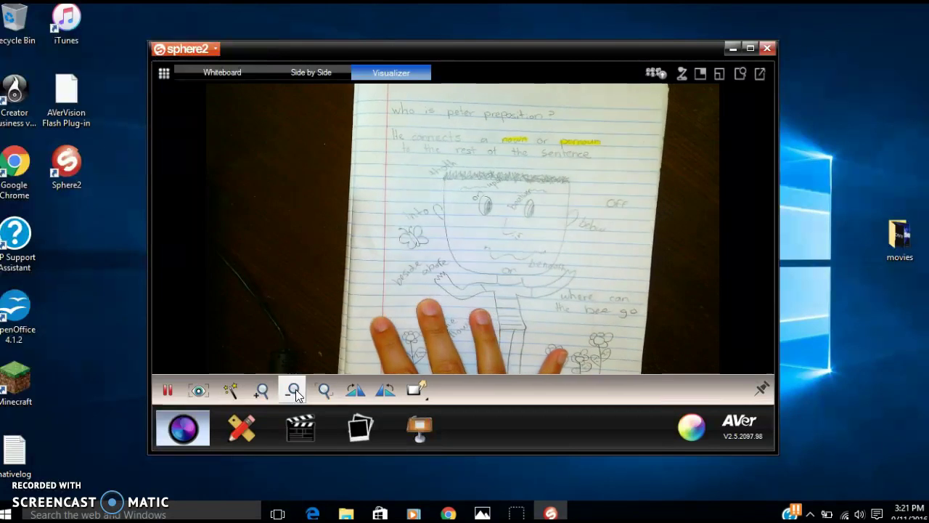
left_click(294, 390)
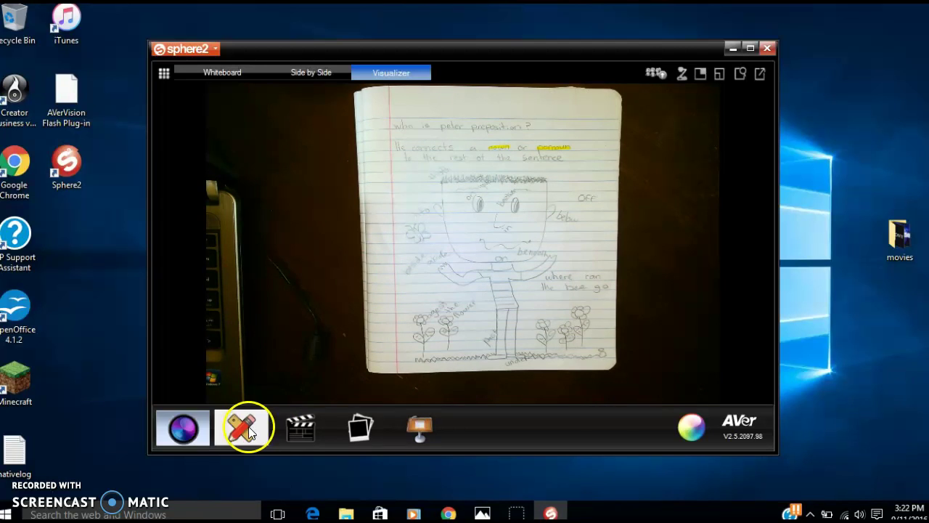
left_click(182, 428)
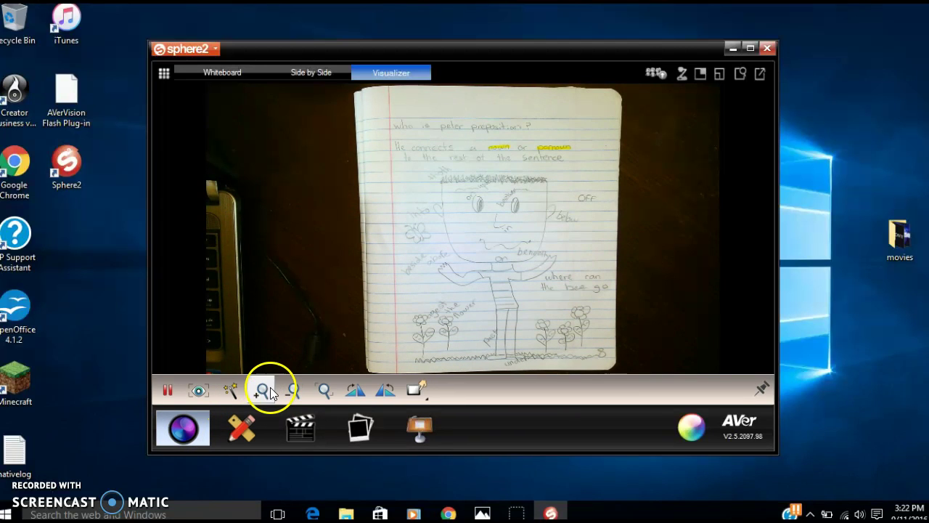
left_click(265, 390)
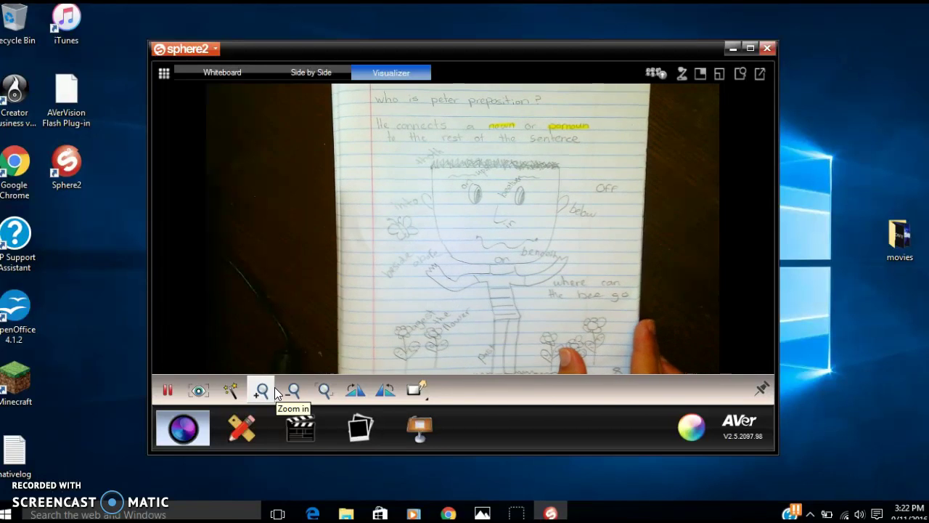
left_click(284, 387)
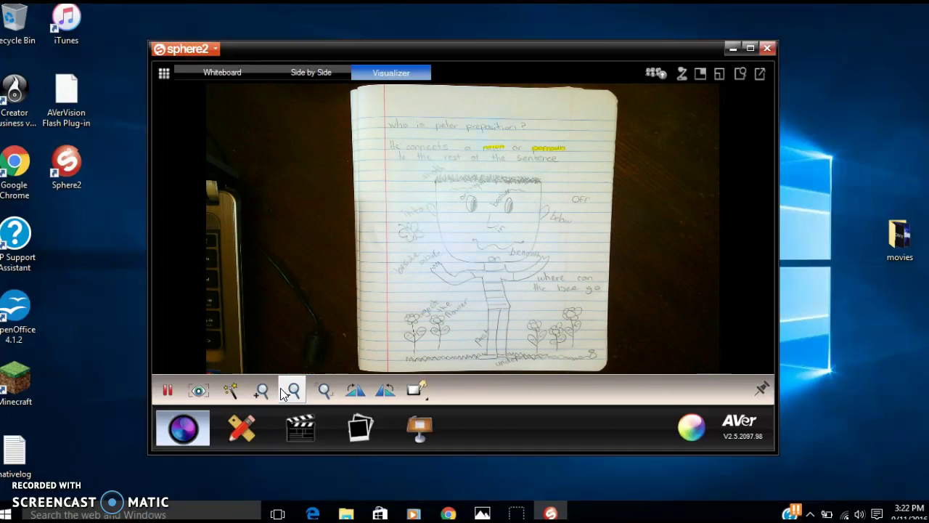
Step: Capture a still picture of the notebook page with the snapshot tools
left_click(357, 430)
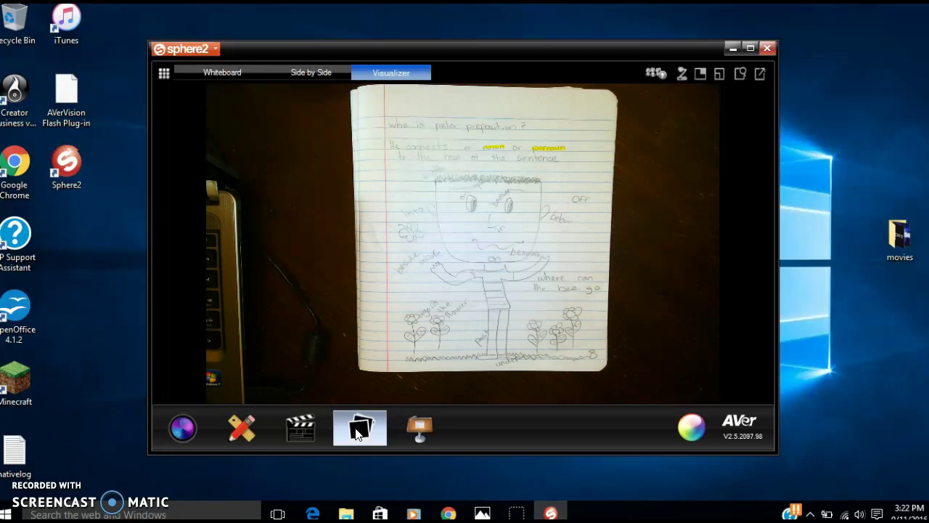
left_click(359, 433)
left_click(361, 434)
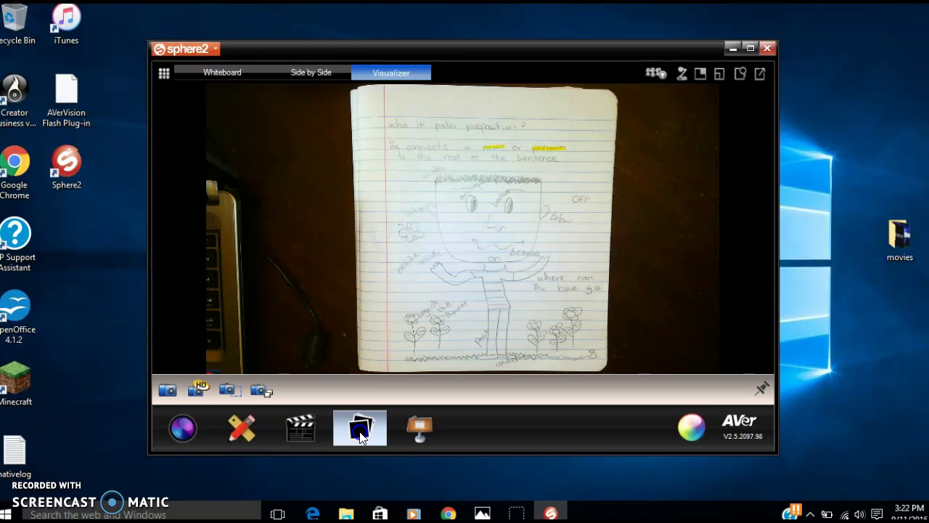
left_click(177, 404)
left_click(200, 398)
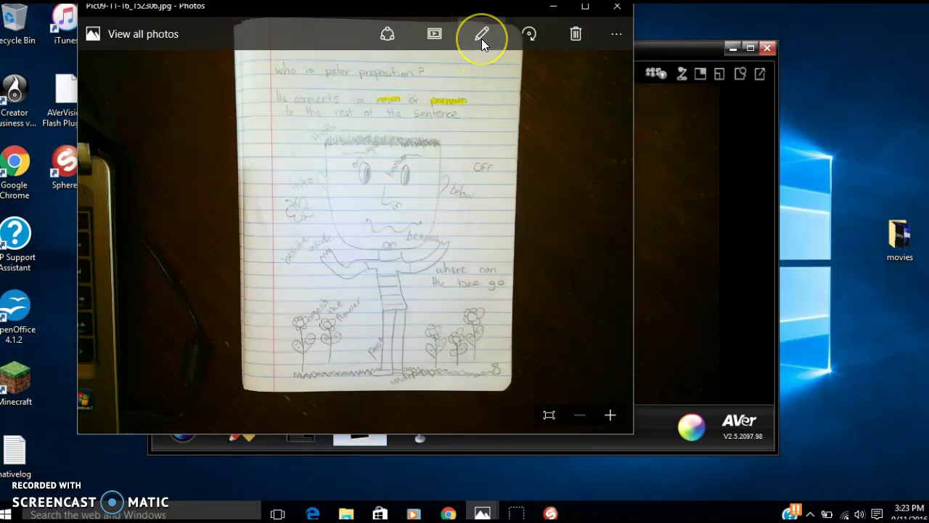
Step: Crop the captured notebook picture to the edges of the page, cutting away the surrounding desk
left_click(482, 36)
left_click(585, 203)
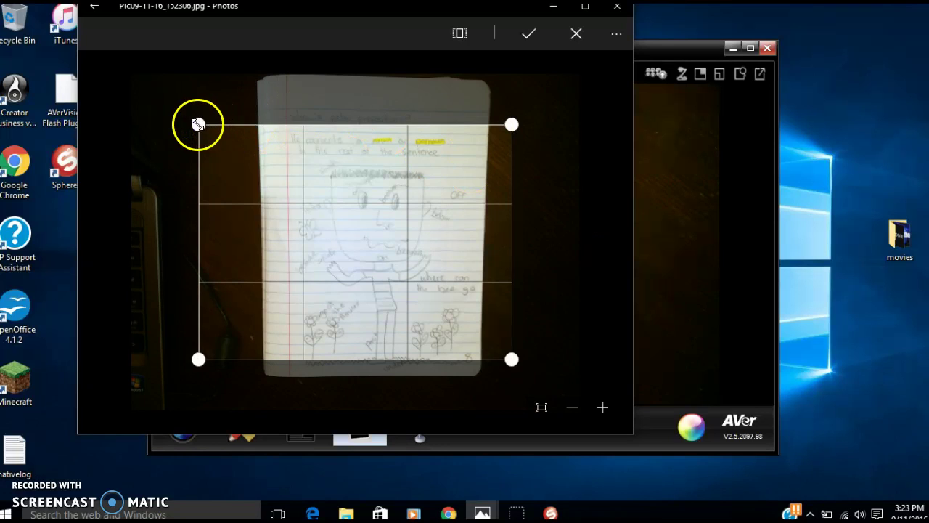
left_click_drag(198, 124, 226, 97)
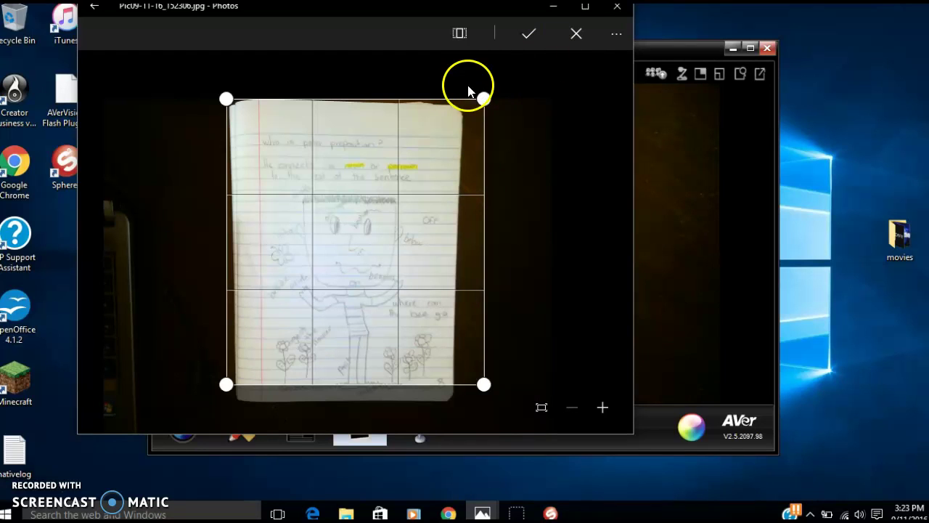
left_click_drag(483, 95, 475, 101)
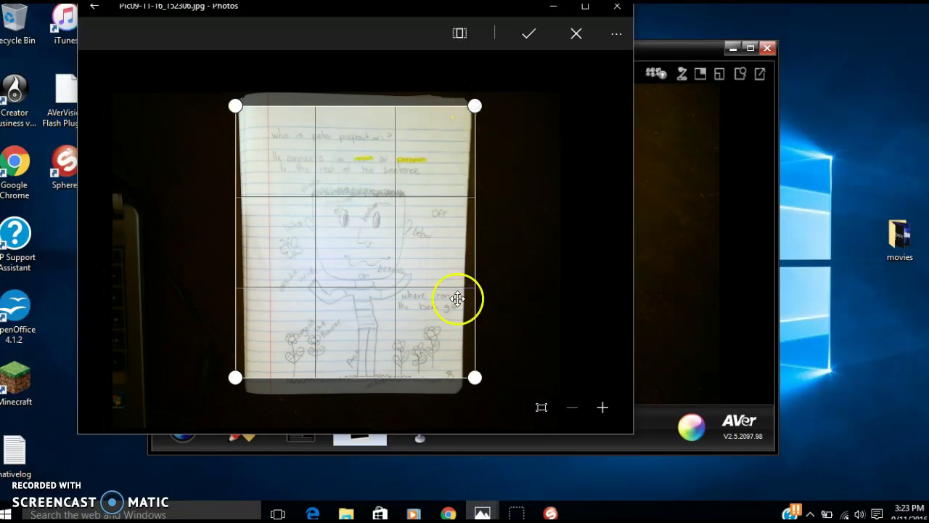
left_click_drag(237, 380, 240, 388)
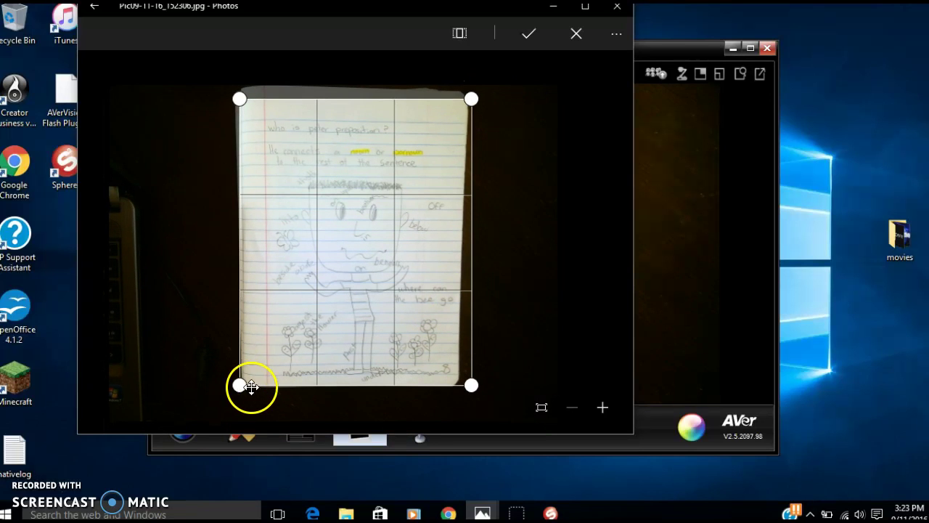
left_click(520, 34)
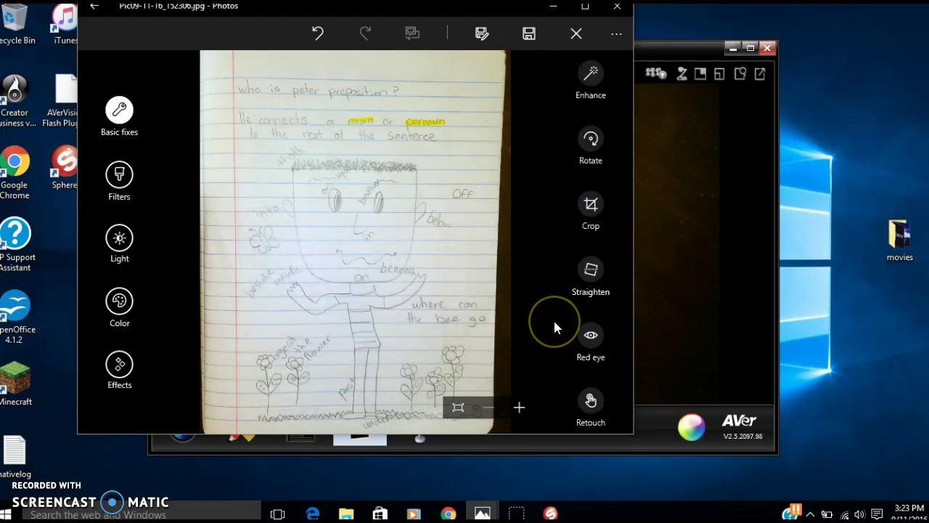
Step: Save a copy of the cropped picture as a JPG named Prepositions Journal Entry in the Documents folder
left_click(482, 33)
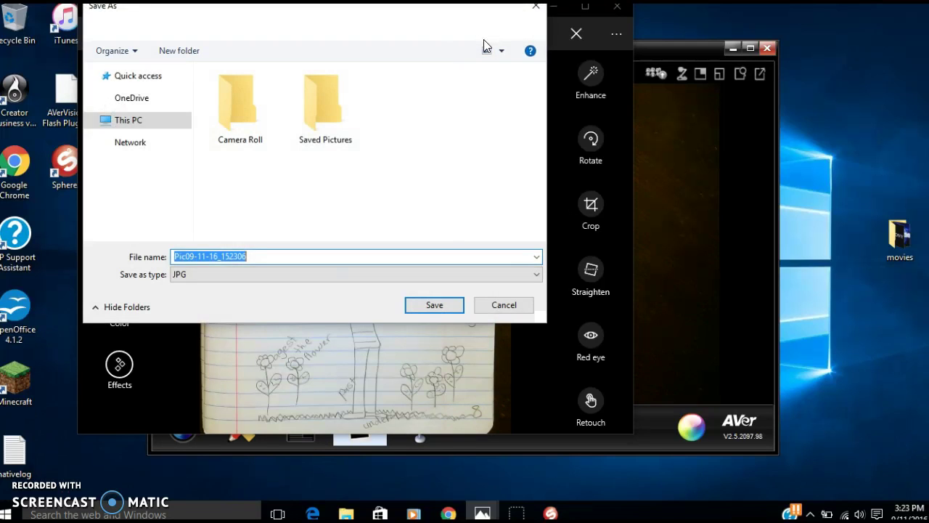
left_click(247, 256)
type("Pre")
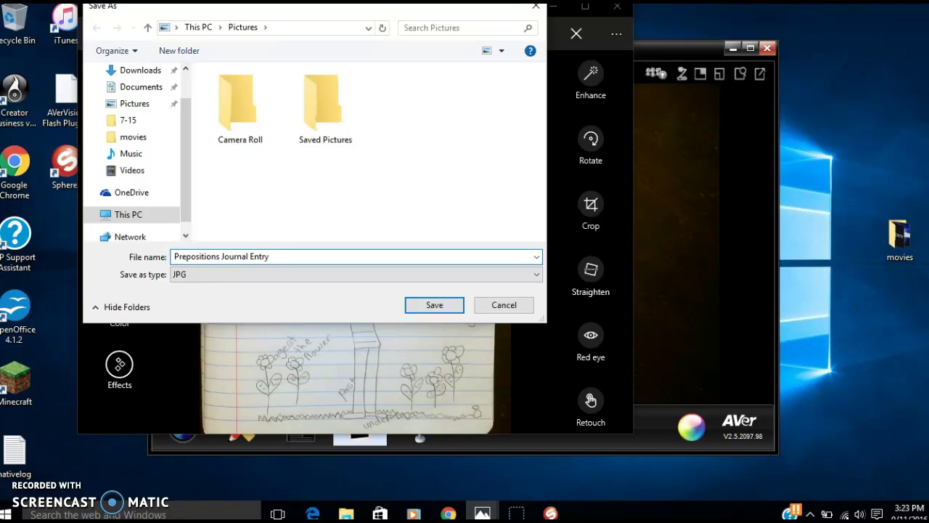
type("positions Journal Entry")
left_click(143, 87)
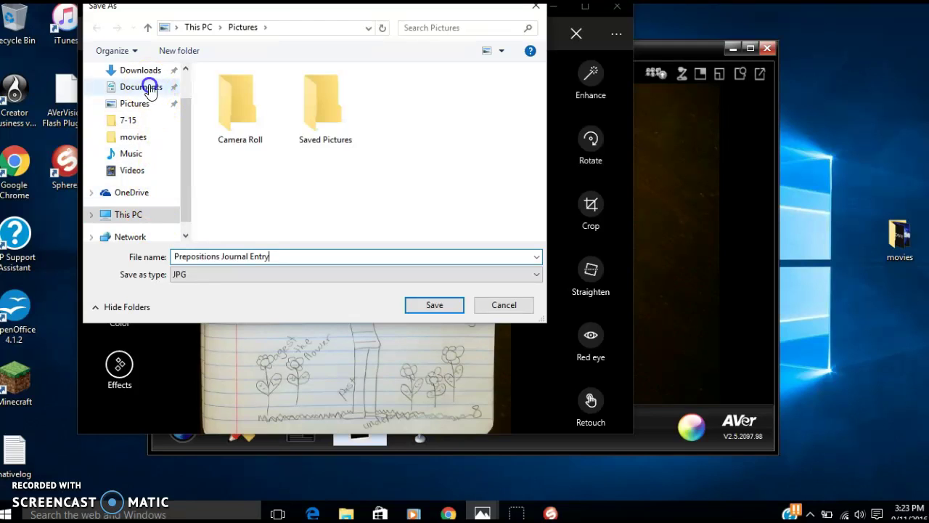
left_click(286, 257)
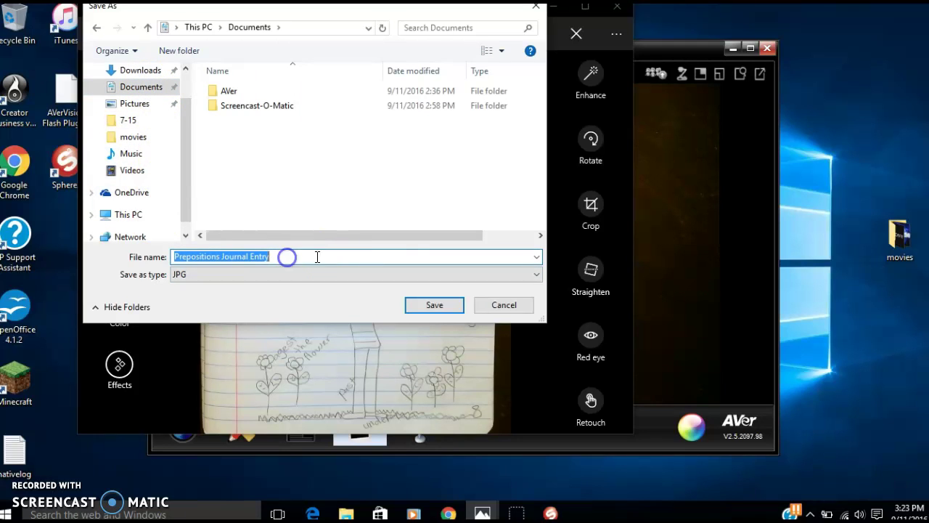
left_click(362, 259)
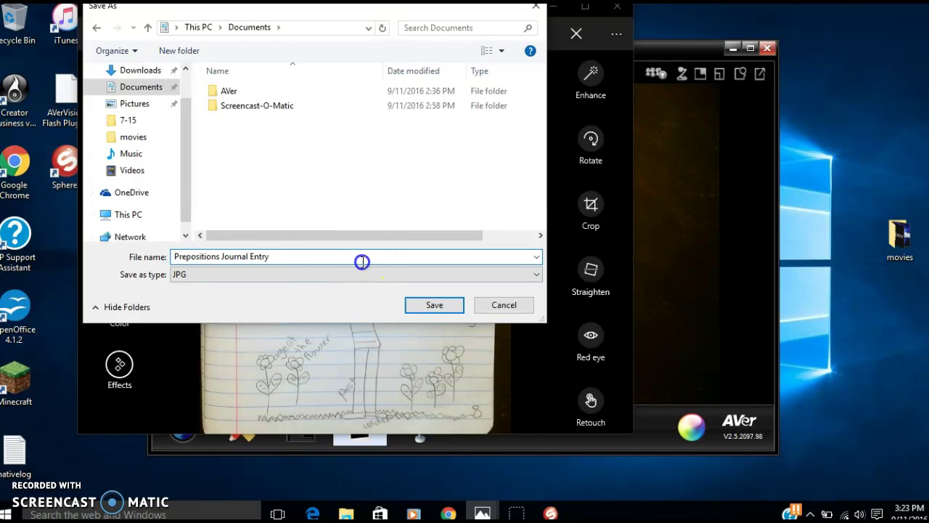
left_click(433, 307)
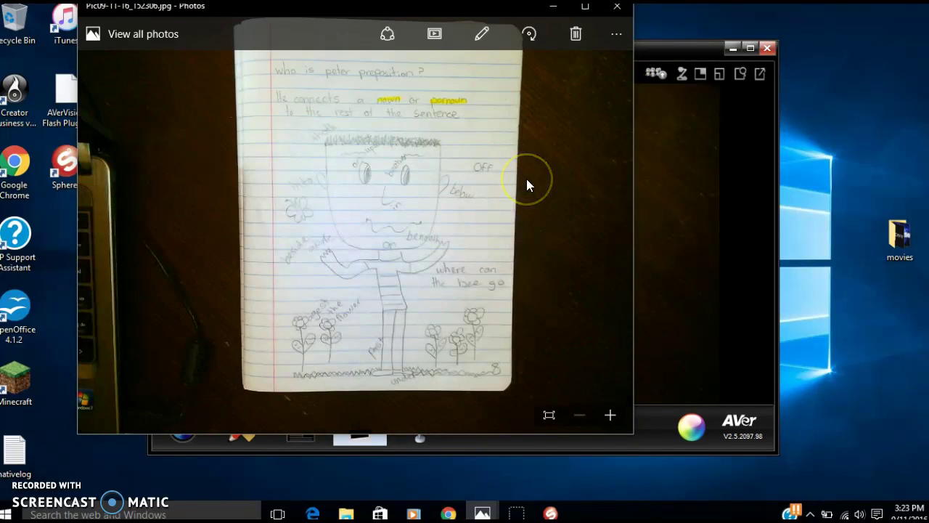
Step: Return to Sphere2 and view both captured notebook pictures from the media library's image collection, closing each one
left_click(551, 14)
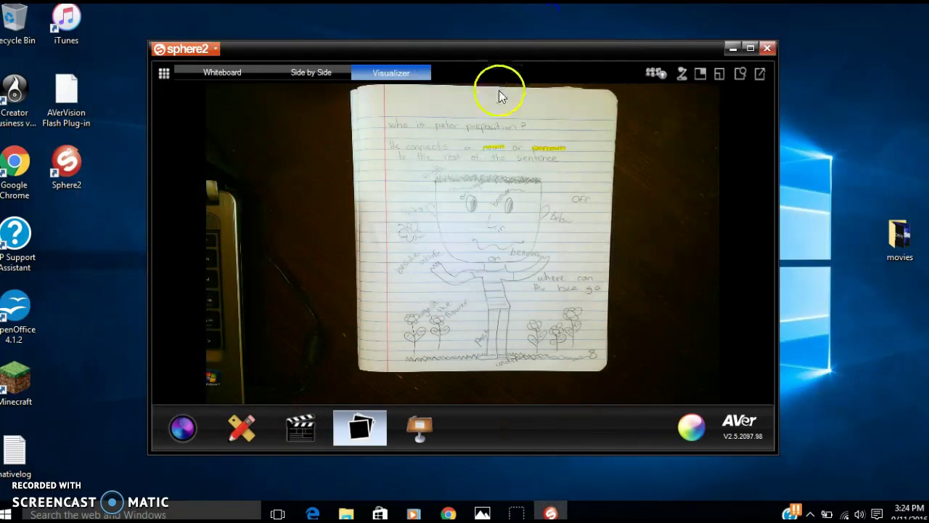
left_click(164, 74)
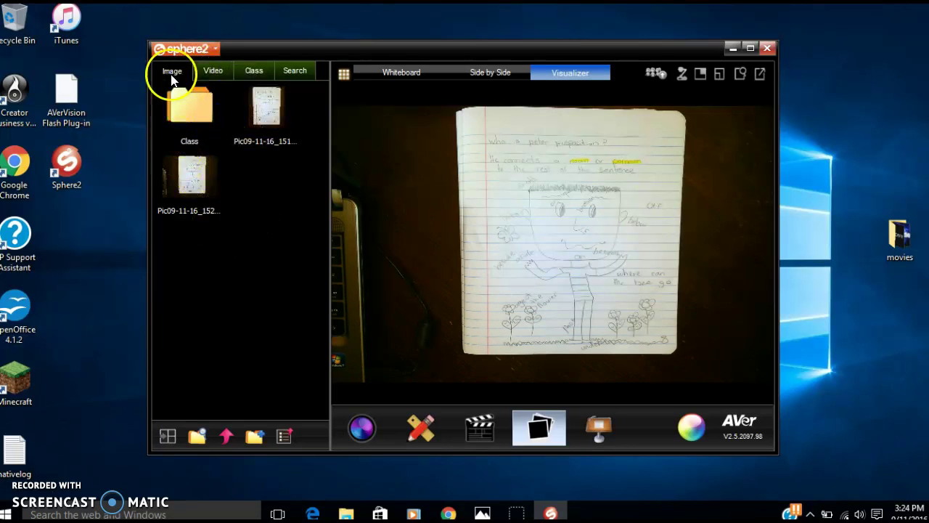
left_click(264, 109)
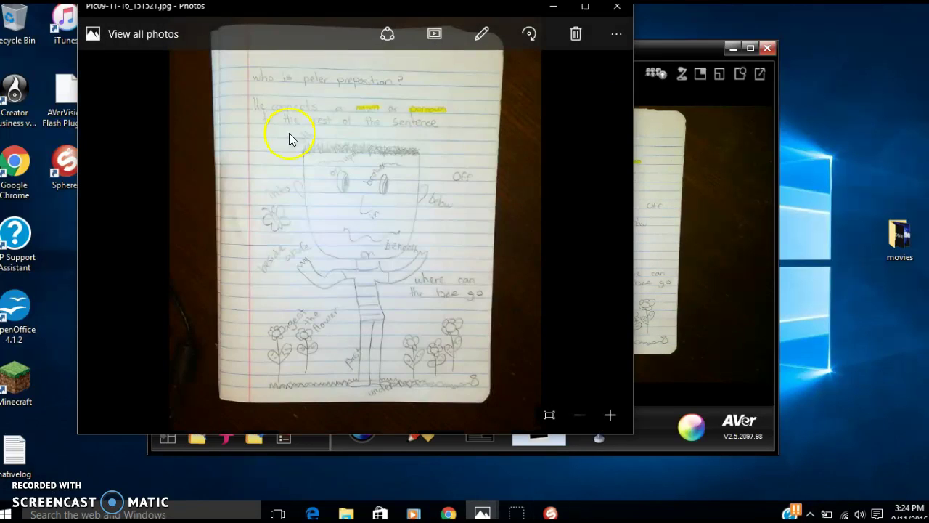
left_click(617, 6)
left_click(186, 186)
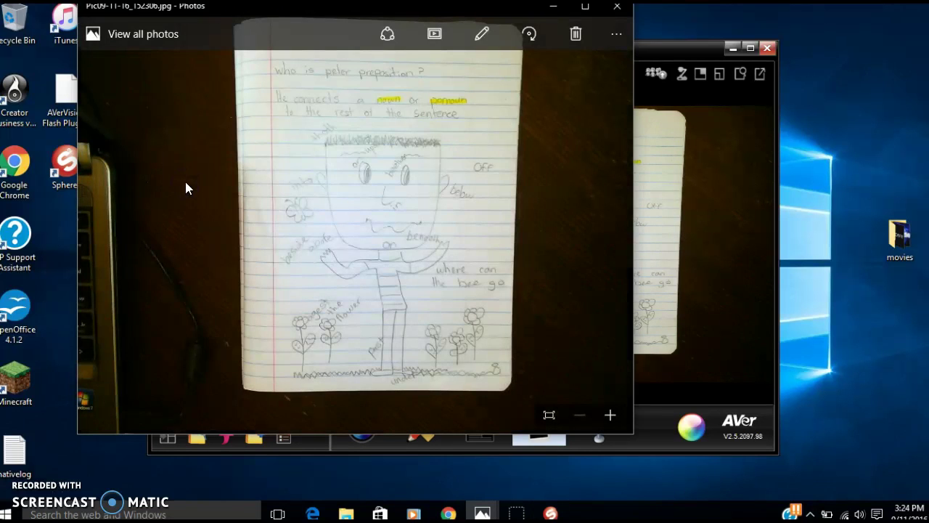
left_click(610, 15)
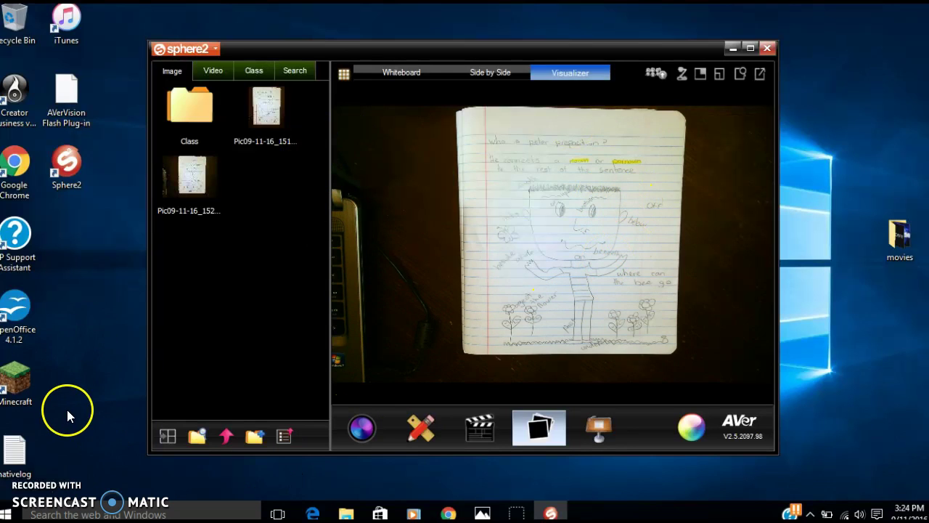
Step: Look through the media library's video, class and image collections, and hide the media library
left_click(213, 70)
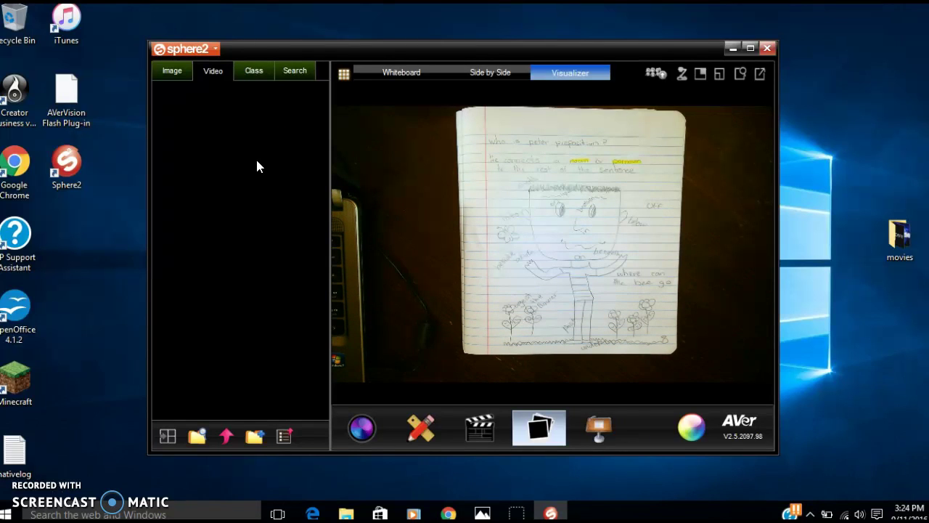
left_click(244, 69)
left_click(179, 80)
left_click(168, 75)
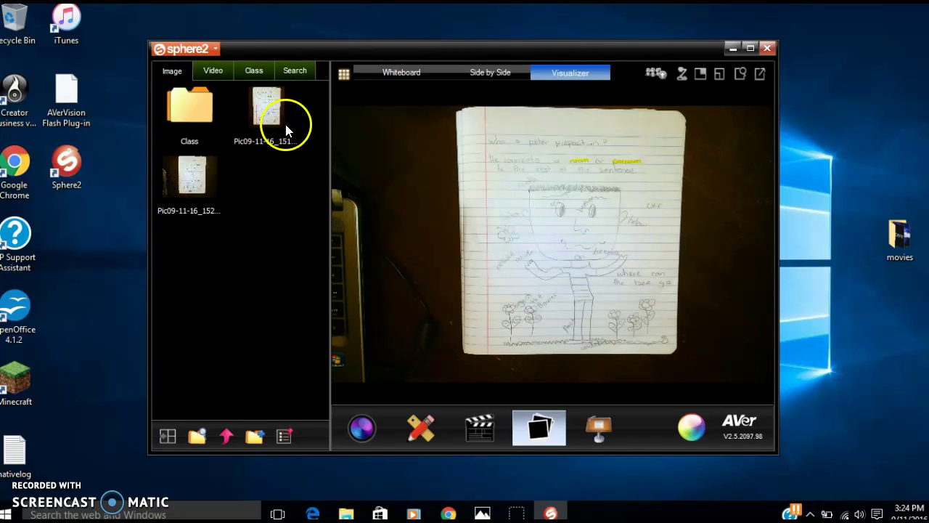
left_click(742, 76)
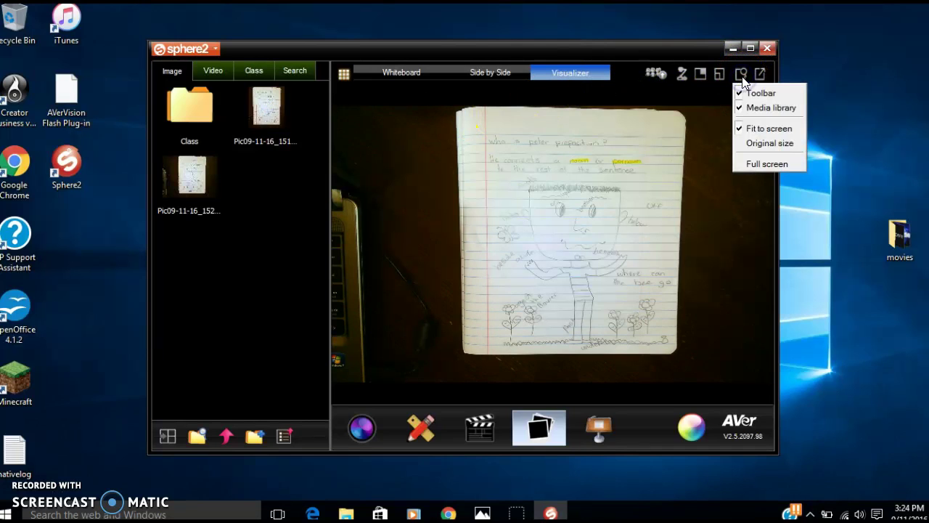
left_click(759, 108)
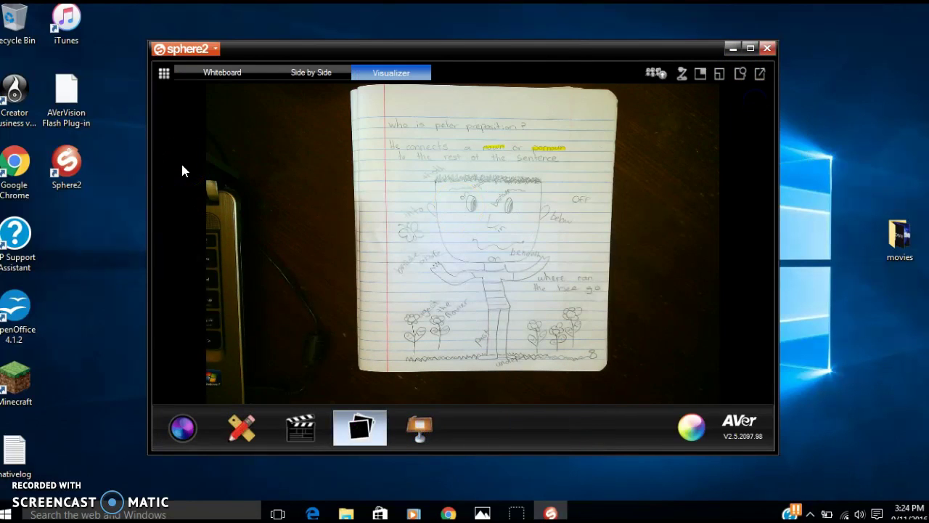
Step: Preview the live camera image in full screen, exit it, and view the Side by Side comparison mode
left_click(756, 73)
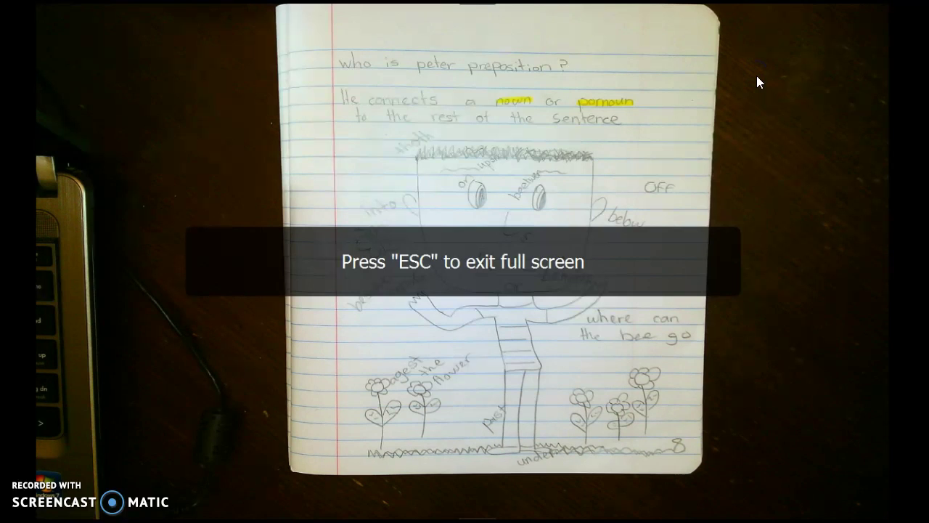
key("Escape")
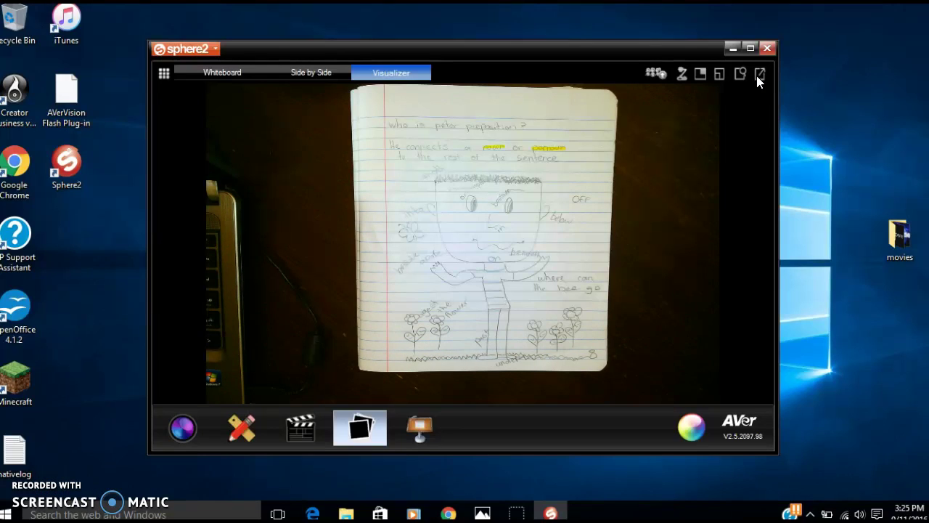
left_click(322, 73)
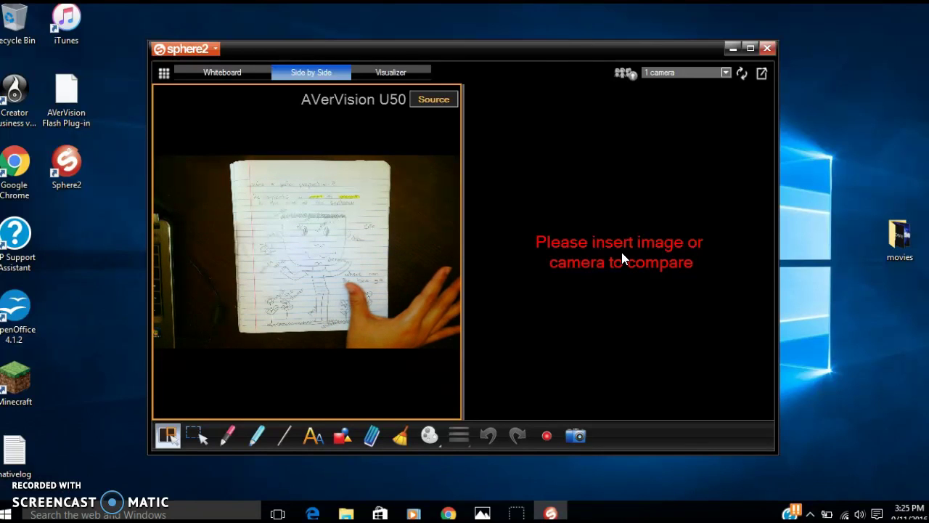
left_click(618, 274)
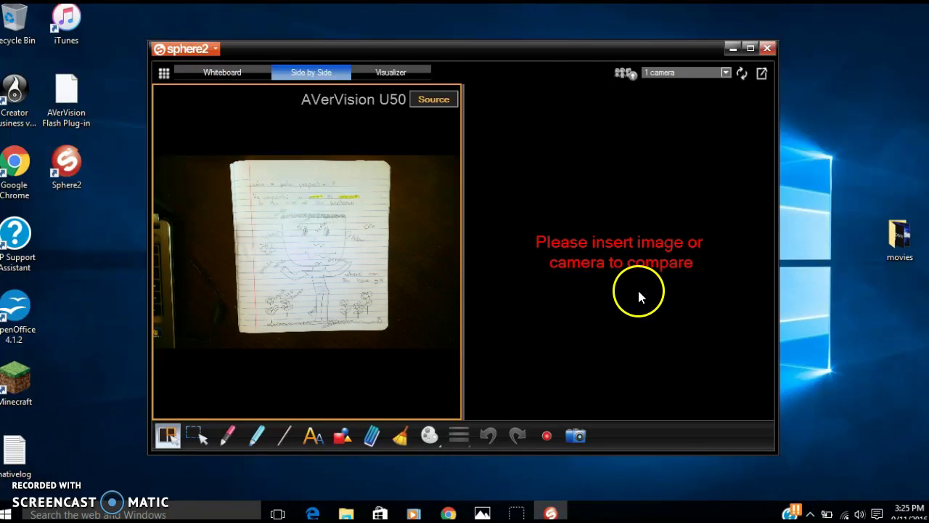
Step: Add the text "Hello!" to the blank page in Whiteboard mode
left_click(197, 72)
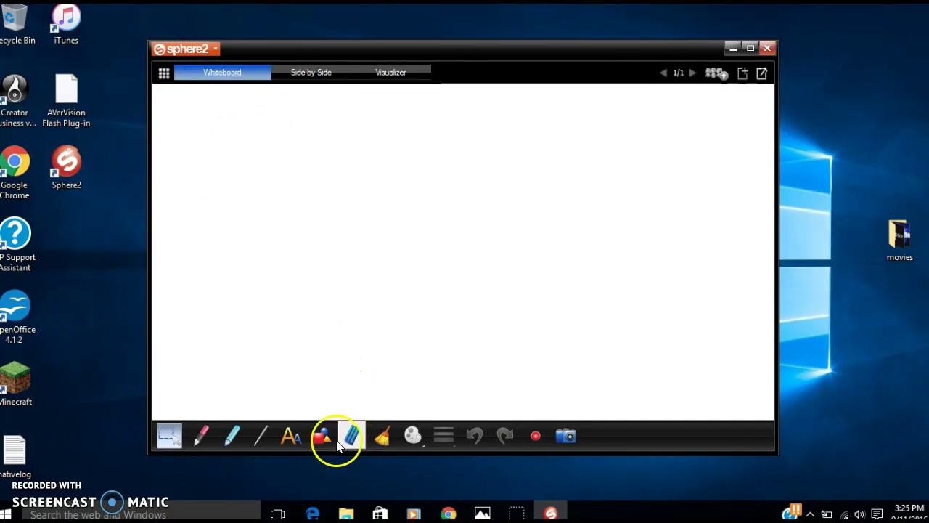
left_click(290, 438)
left_click(594, 243)
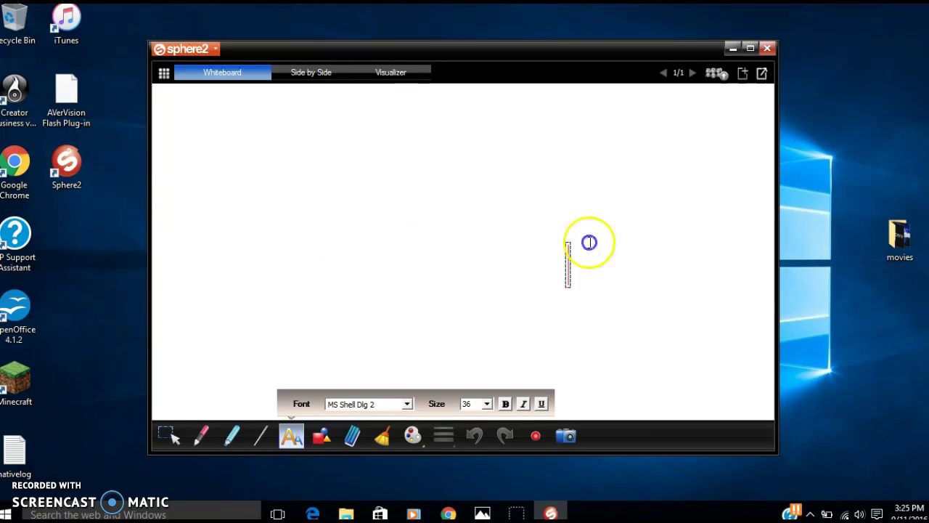
type("Hello!")
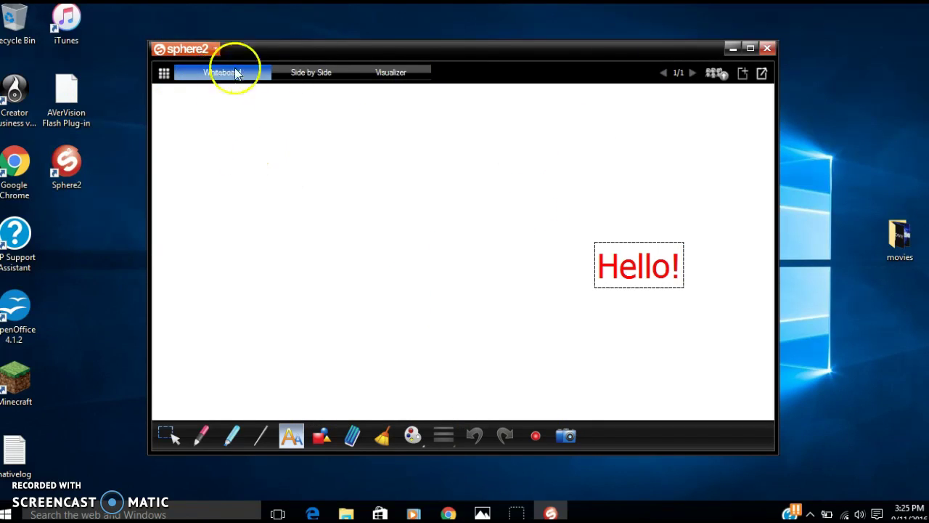
Step: Return to the Visualizer's live view and zoom the camera in on the Guided Practice worksheet
left_click(392, 73)
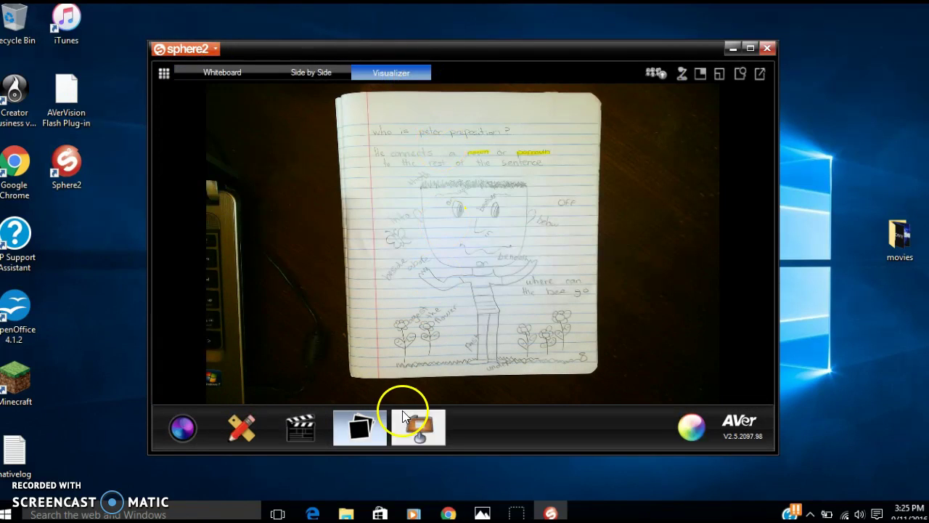
left_click(179, 432)
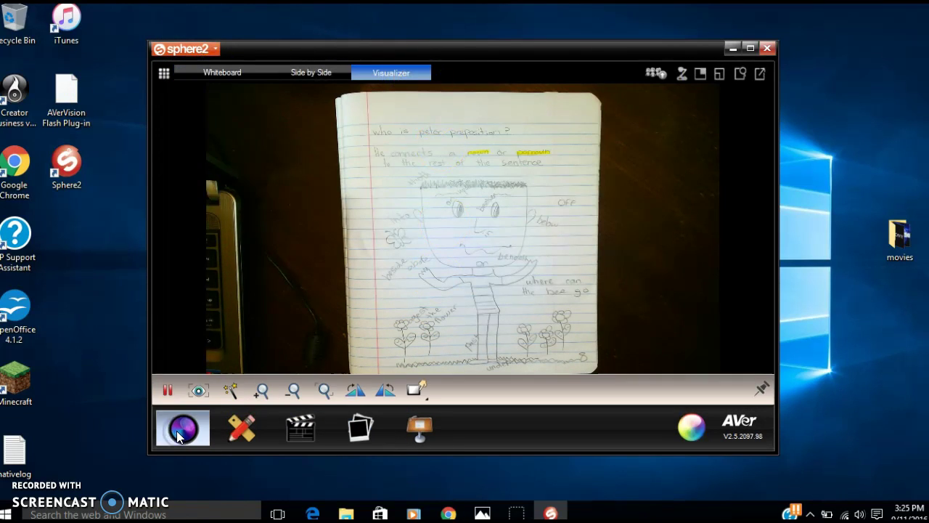
left_click(427, 428)
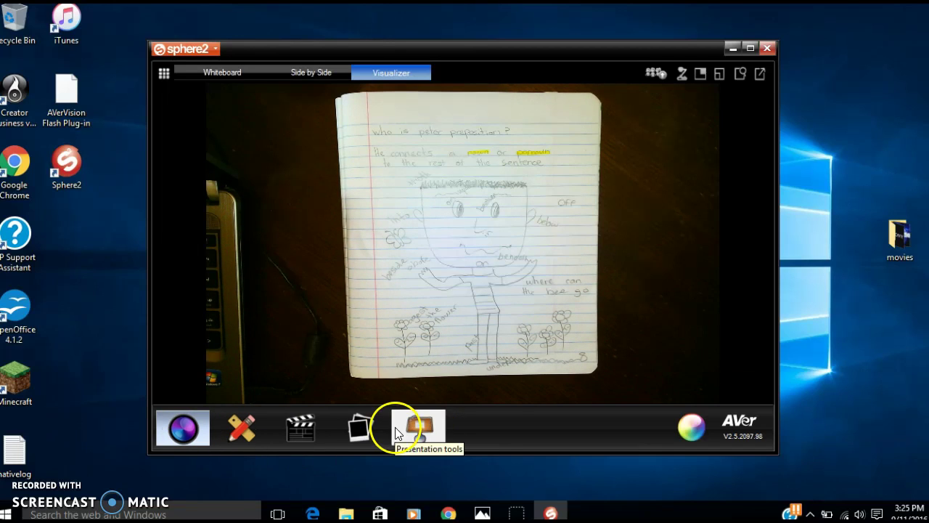
left_click(395, 427)
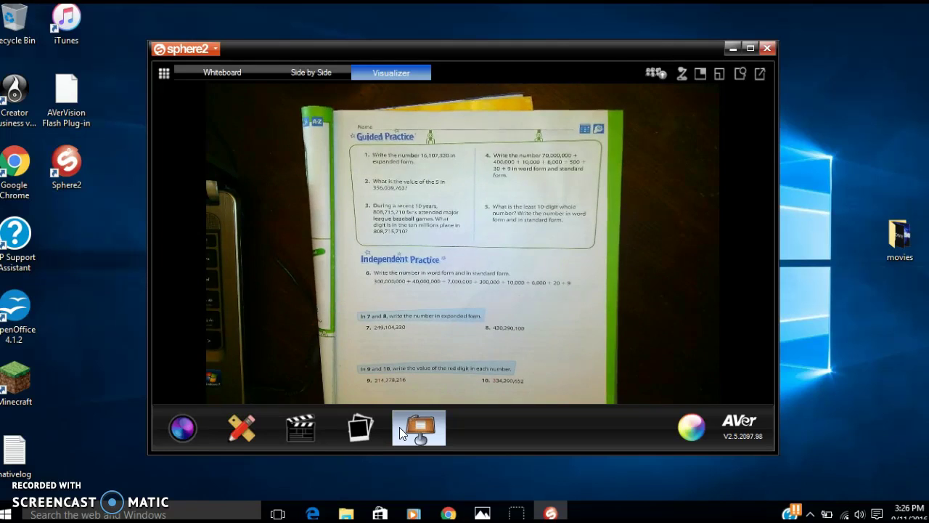
left_click(184, 434)
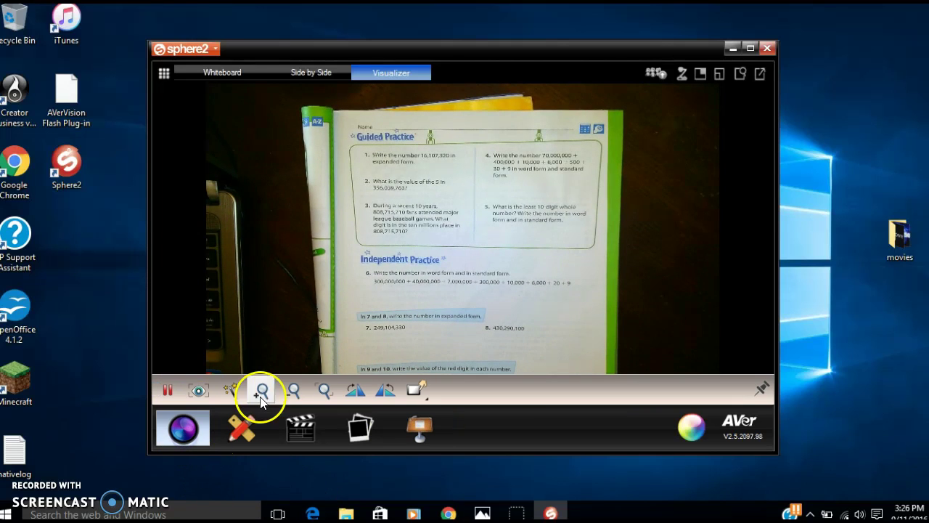
left_click(263, 392)
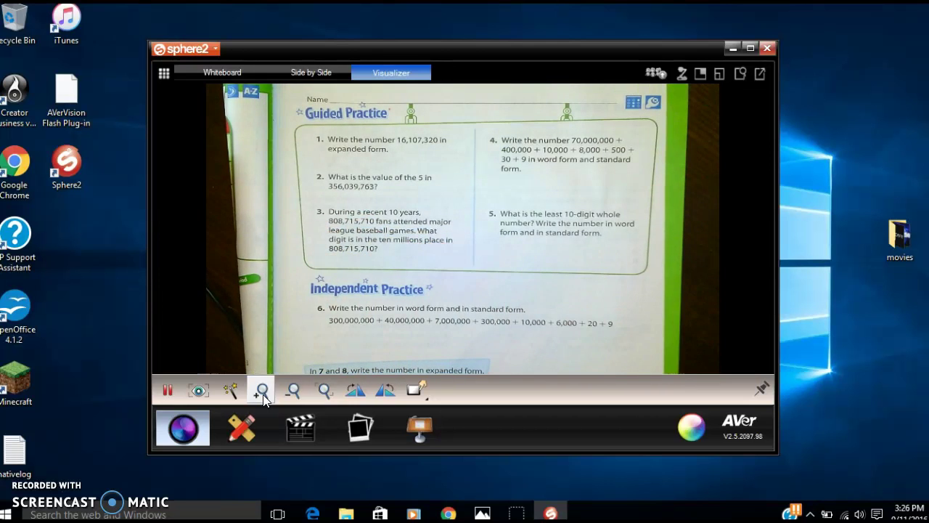
Step: Cover the live worksheet with the presentation screen mask and pull it down to reveal the questions gradually
left_click(427, 437)
left_click(183, 394)
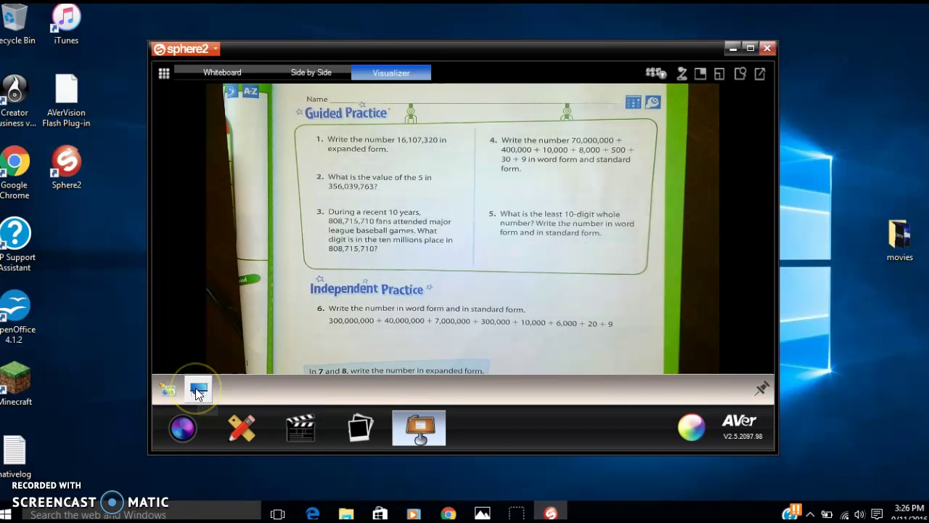
left_click(198, 392)
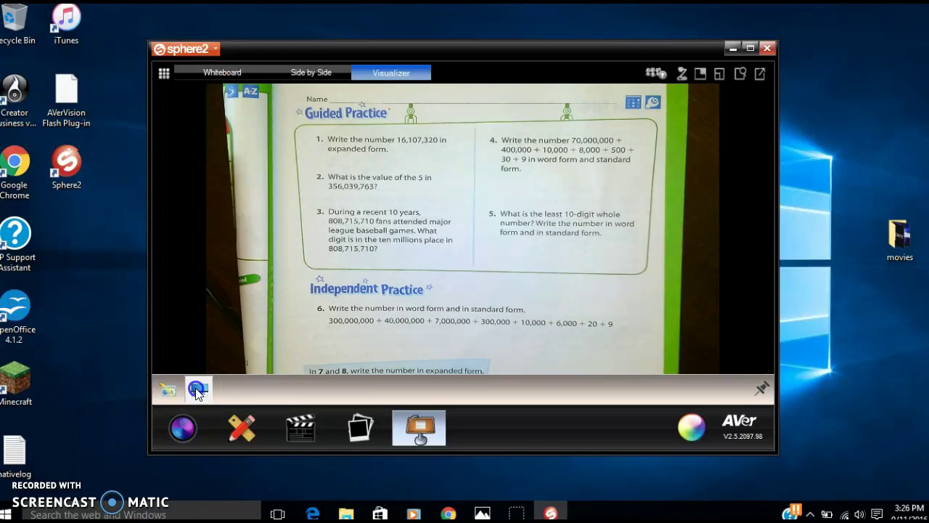
left_click_drag(343, 336, 435, 219)
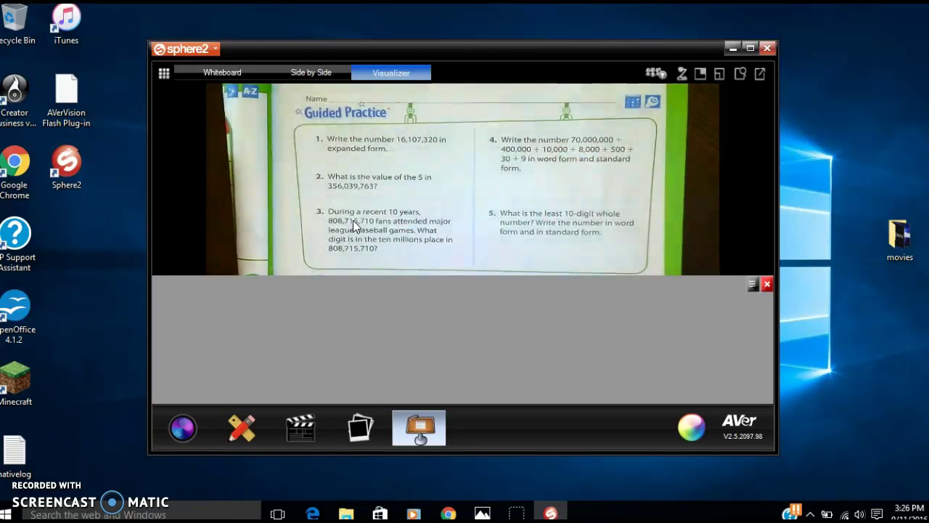
left_click_drag(453, 281, 446, 300)
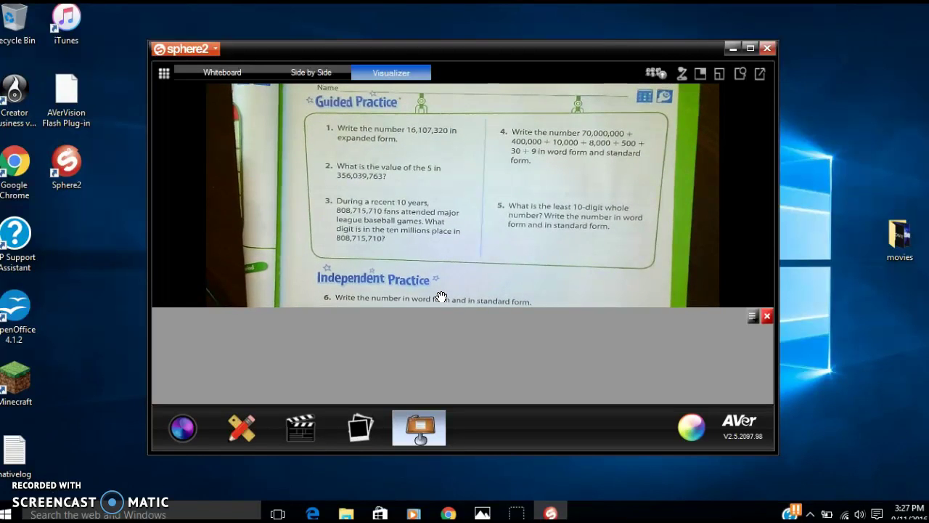
left_click(431, 299)
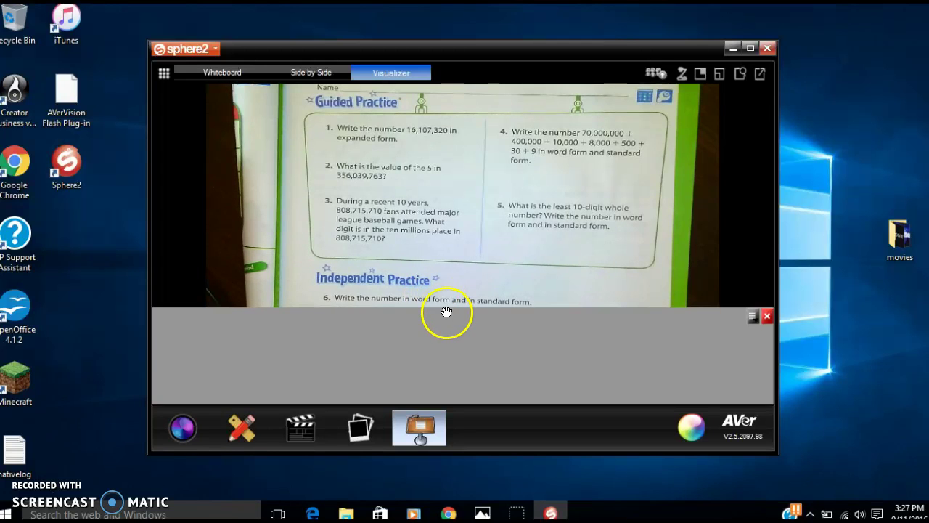
left_click_drag(447, 312, 452, 361)
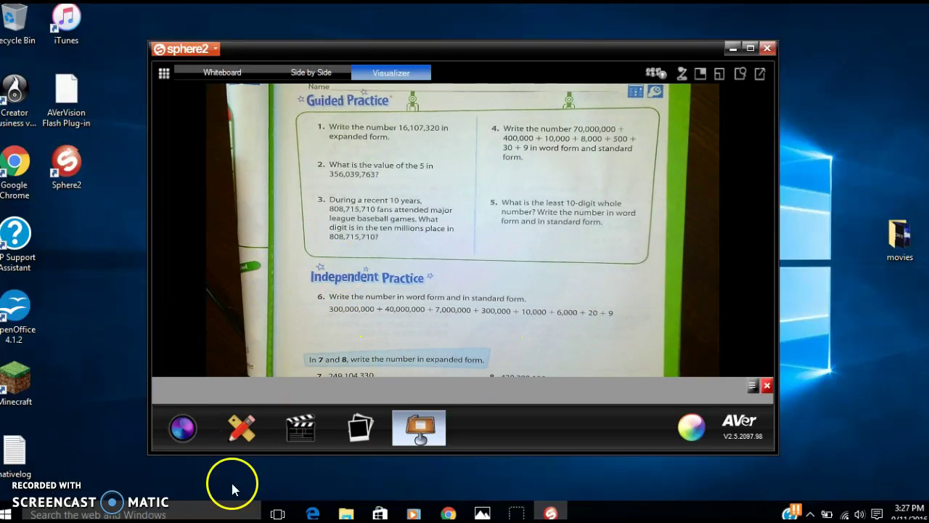
Step: Zoom the camera out to its full view, and rotate the live image sideways and back upright
left_click(183, 432)
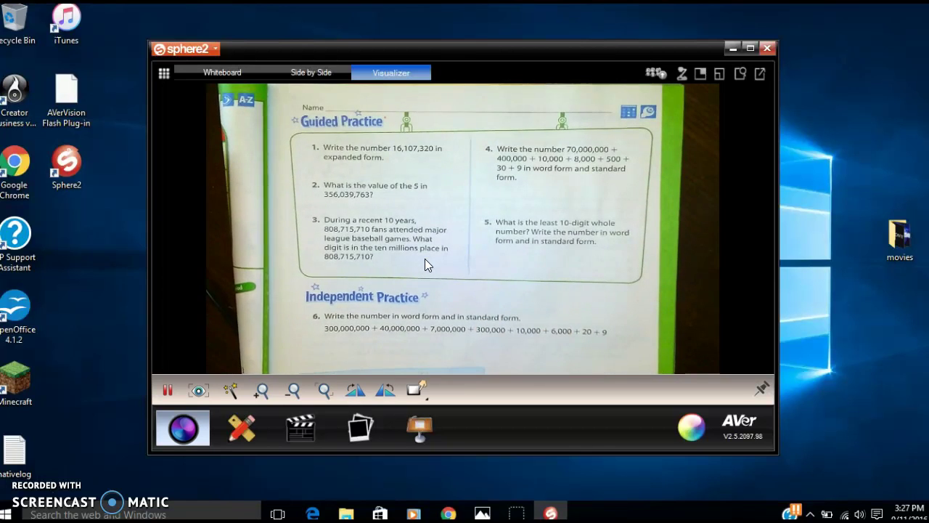
left_click(296, 387)
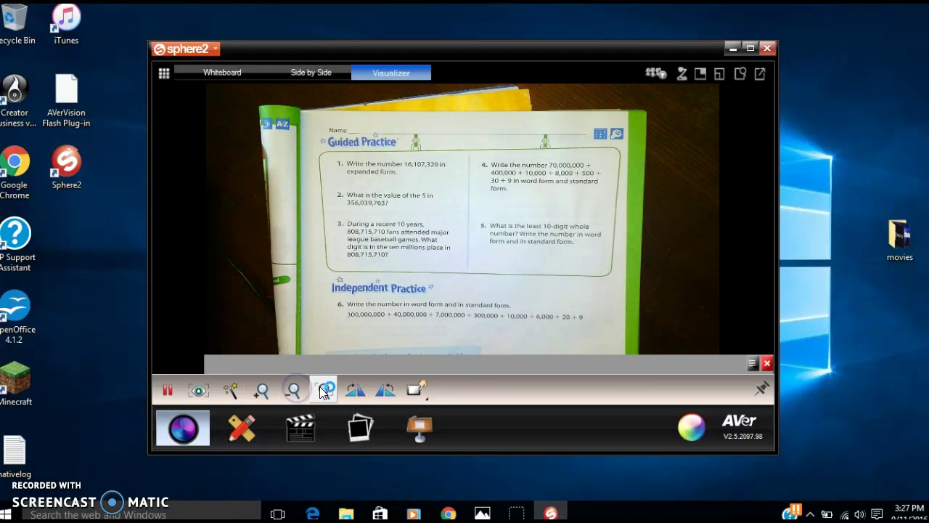
left_click(319, 387)
left_click(354, 390)
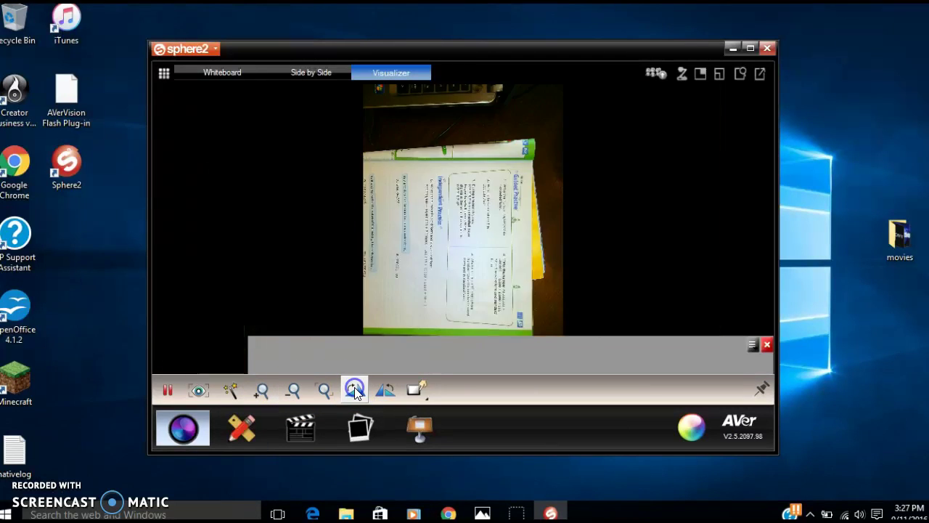
left_click(354, 389)
Step: Zoom the camera in on the Guided Practice worksheet, and try freezing and resuming the live image
left_click(228, 390)
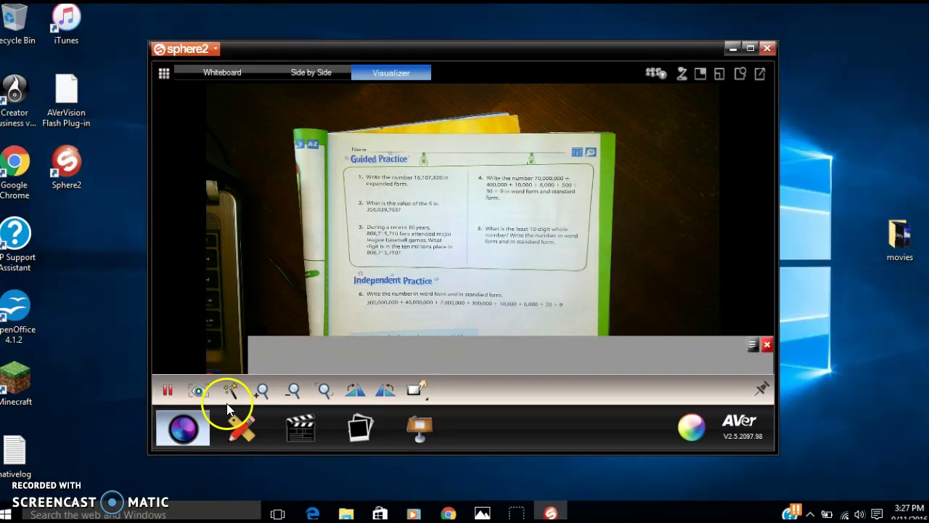
left_click(263, 389)
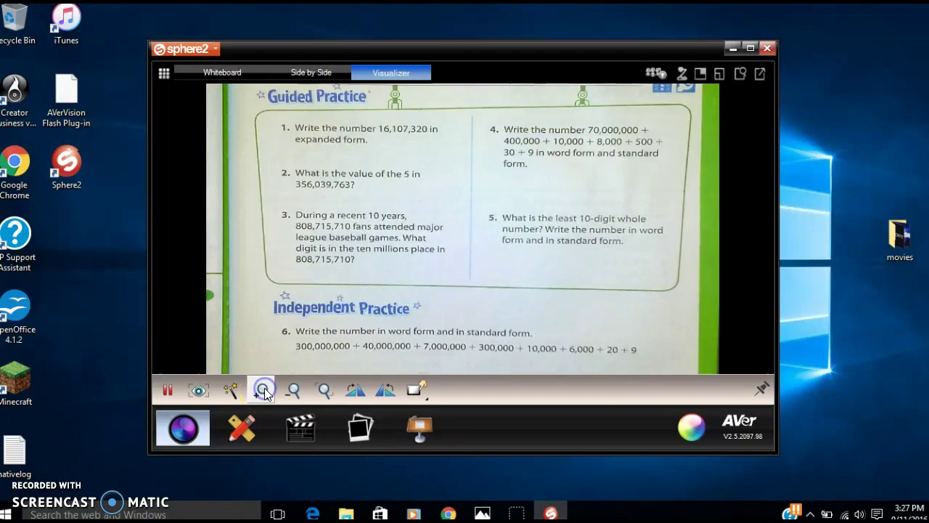
left_click(167, 392)
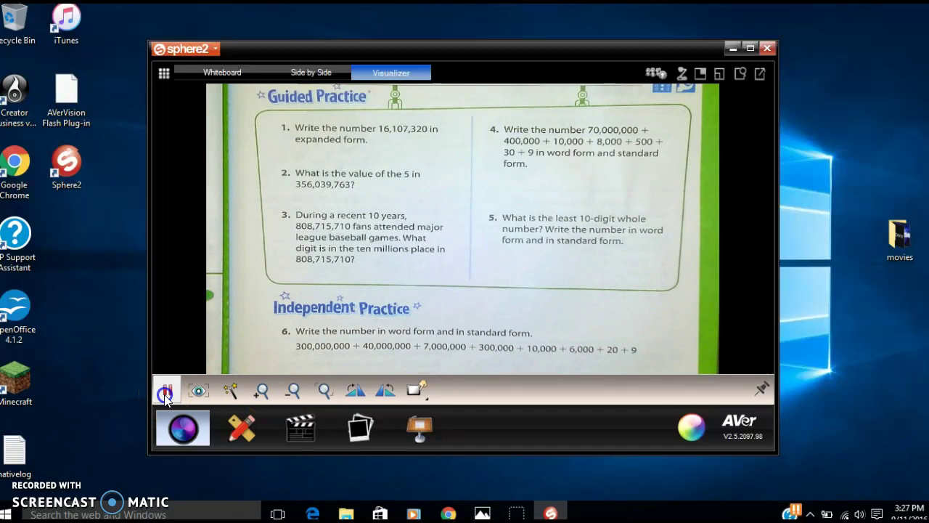
left_click(166, 306)
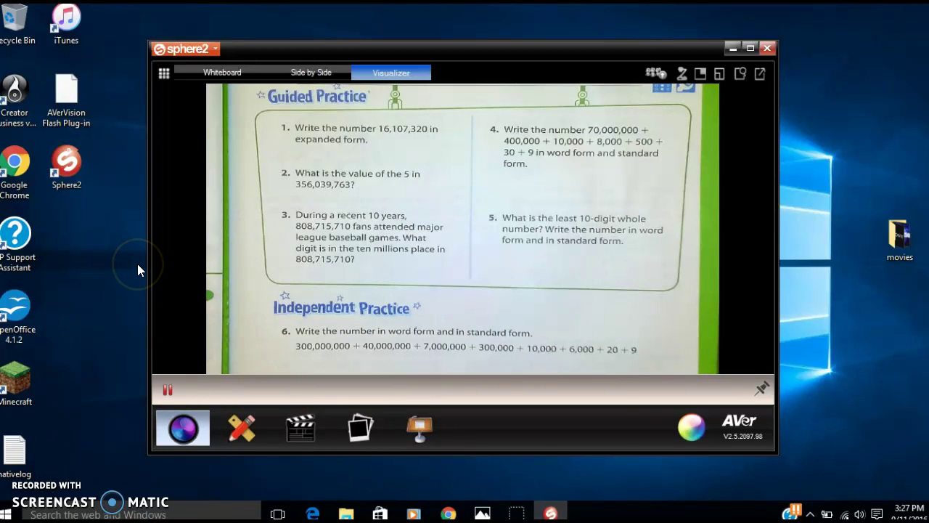
left_click(332, 432)
left_click(153, 392)
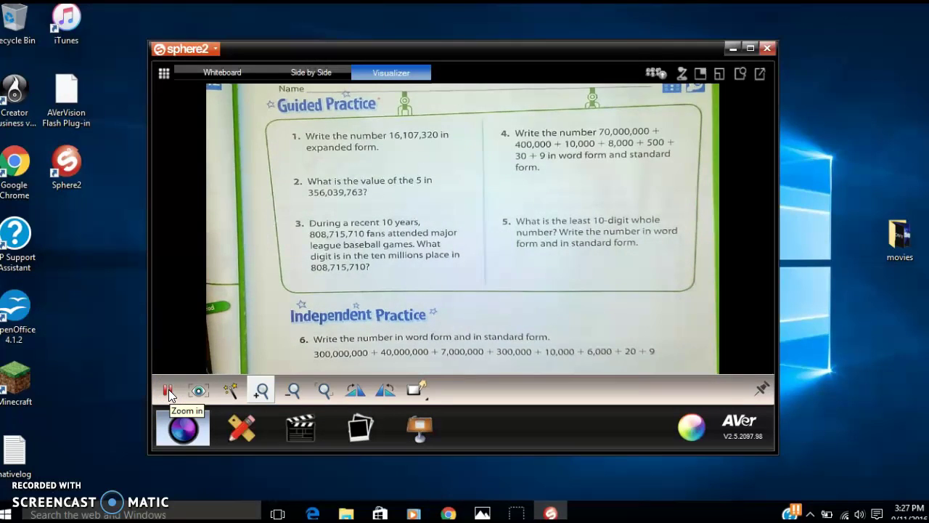
left_click(167, 389)
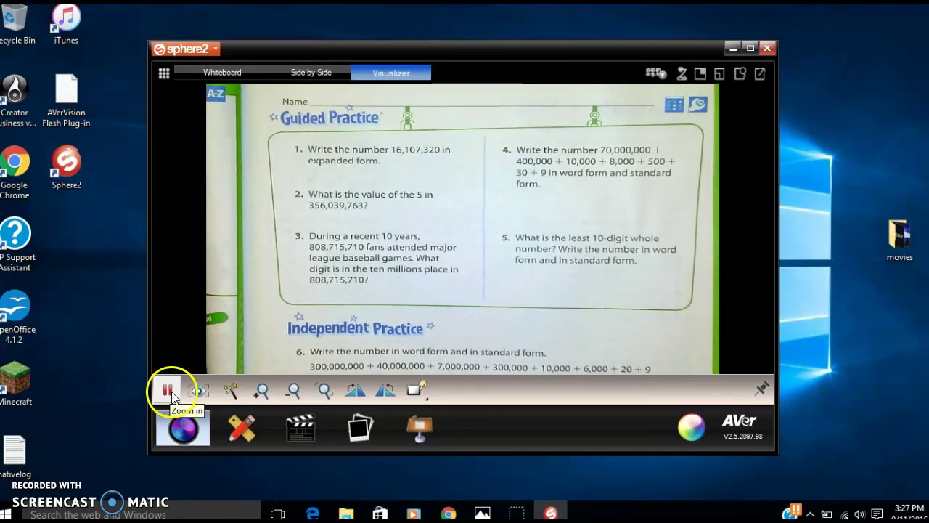